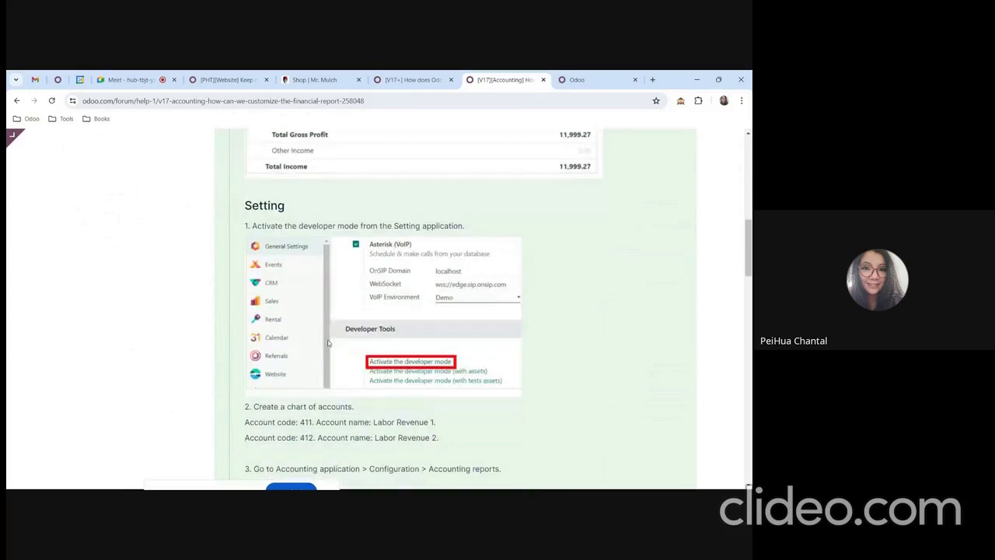
# Read step 1 of the forum guide and activate the developer mode in the database's general settings.
pyautogui.scroll(2, 335, 345)
pyautogui.scroll(-1, 337, 344)
pyautogui.moveTo(275, 275); pyautogui.dragTo(333, 275)
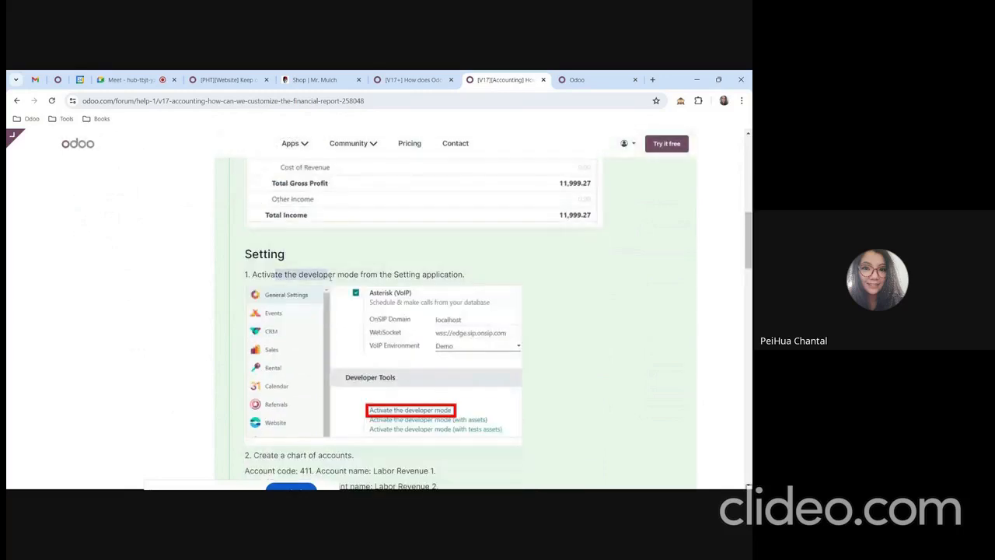
pyautogui.click(591, 79)
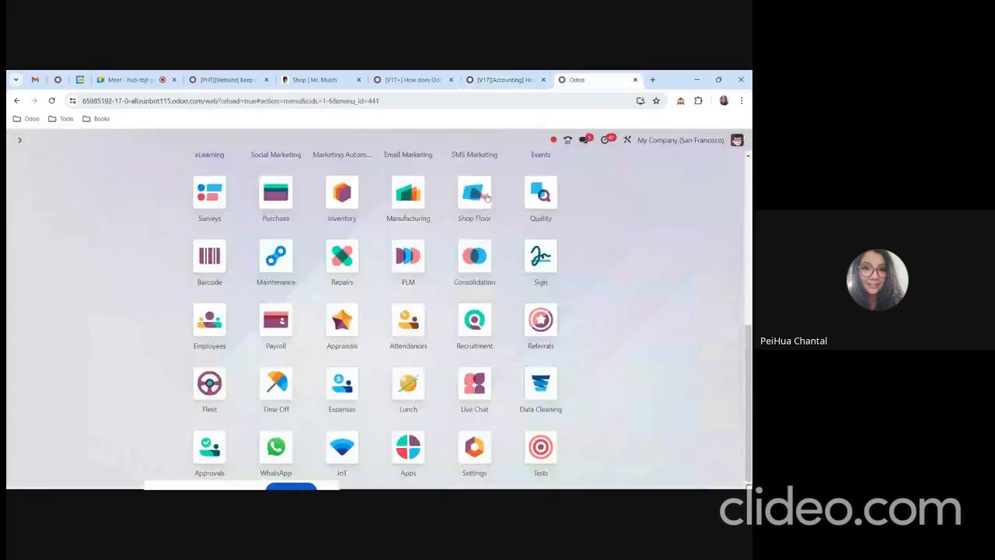
pyautogui.click(491, 453)
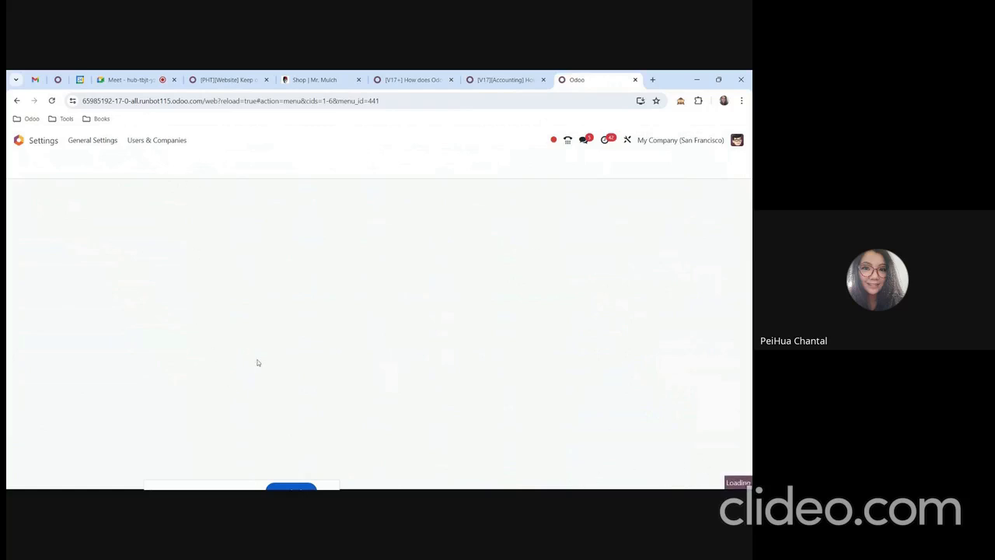
pyautogui.scroll(-10, 466, 368)
pyautogui.scroll(-20, 574, 385)
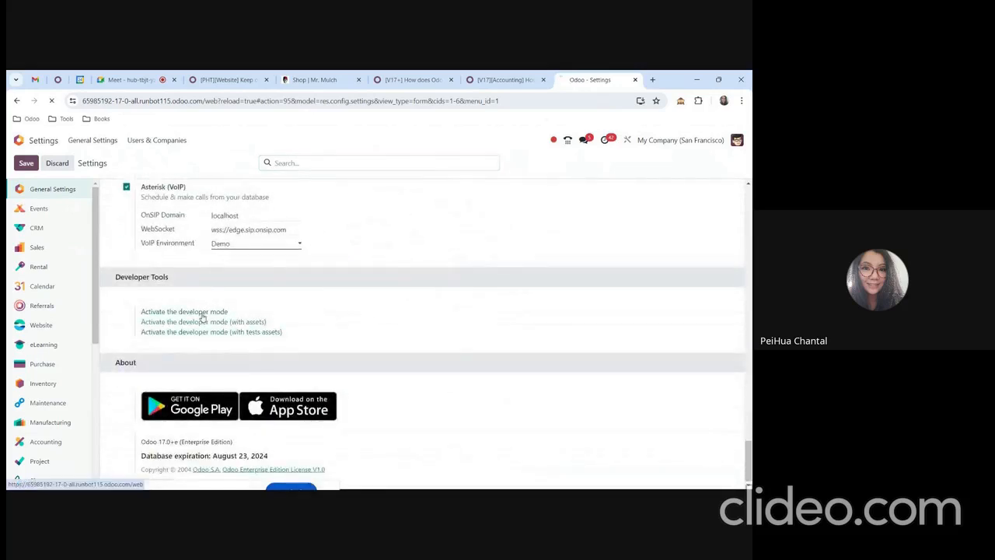
pyautogui.click(202, 313)
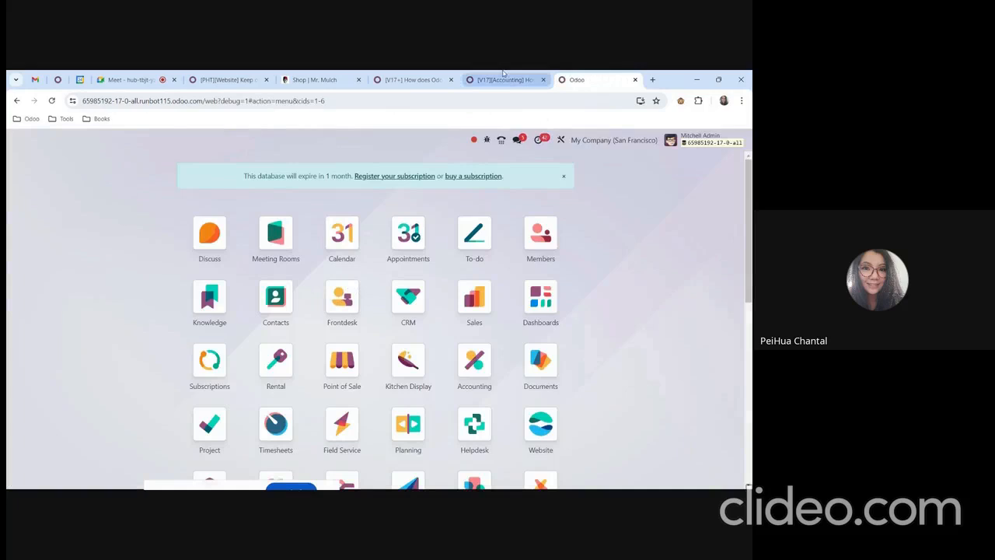
# Check step 2 of the forum guide and open the Chart of Accounts in the Accounting app.
pyautogui.click(502, 79)
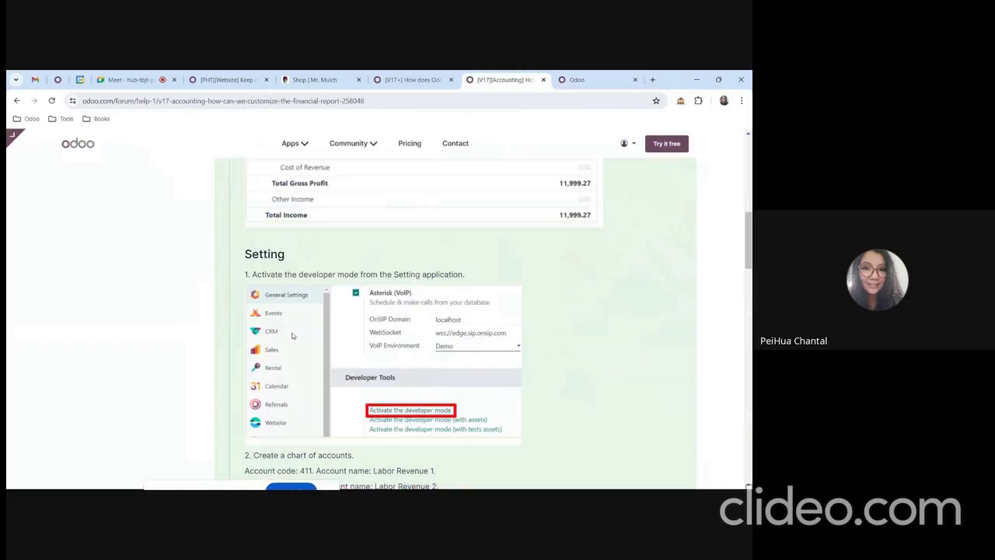
pyautogui.scroll(-3, 349, 343)
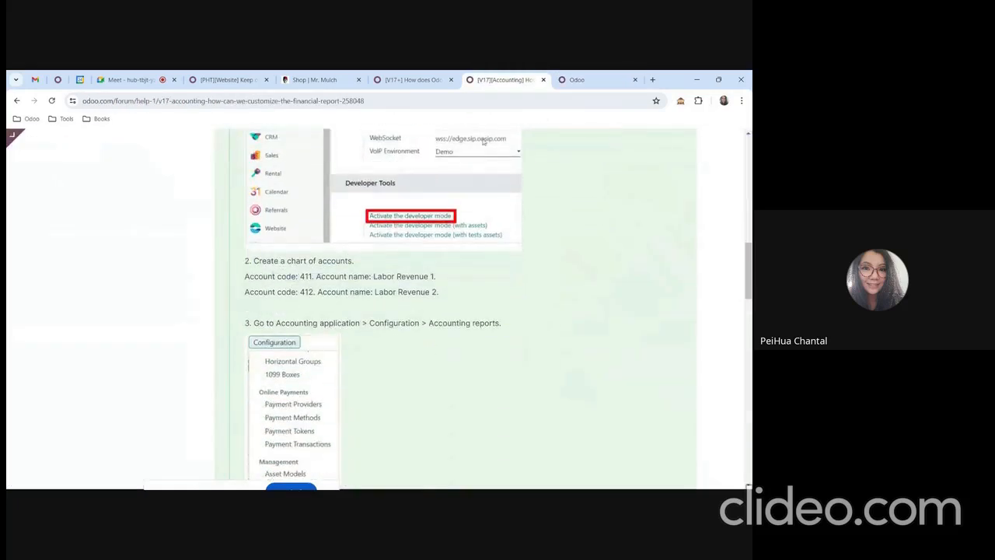
pyautogui.click(573, 78)
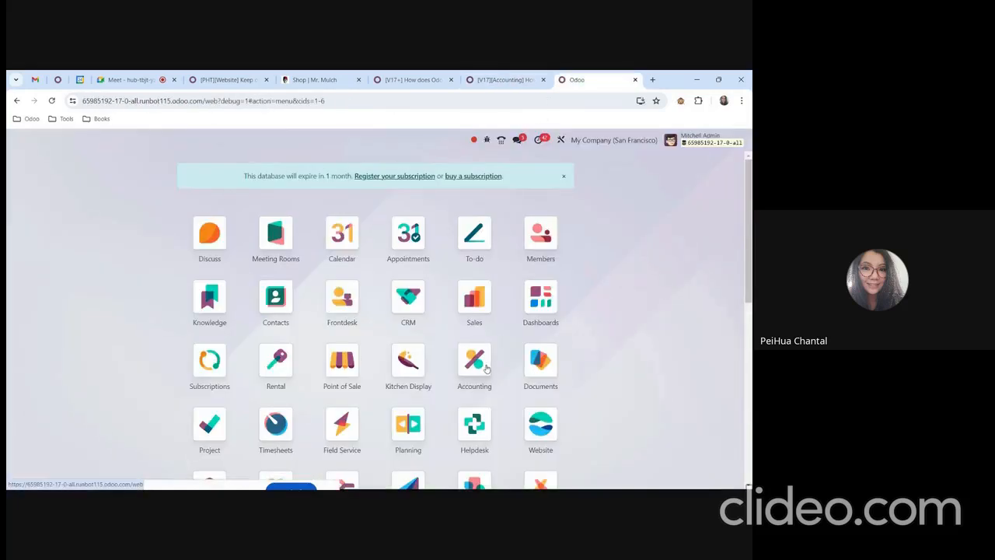
pyautogui.click(474, 367)
pyautogui.click(301, 140)
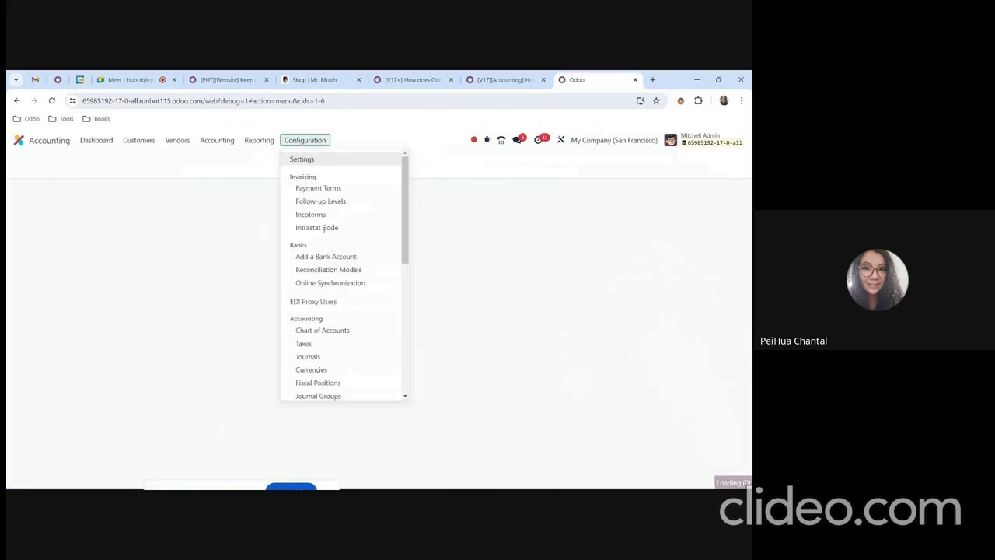
pyautogui.click(339, 330)
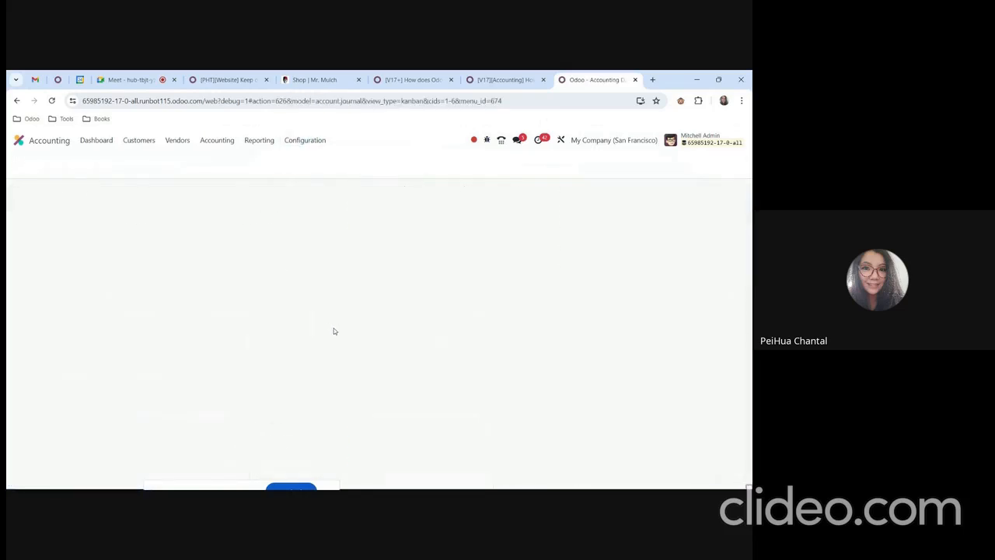
# Create an income account with code 411 and the name "Labor Revenue 1" copied from the forum guide, and save it.
pyautogui.click(26, 163)
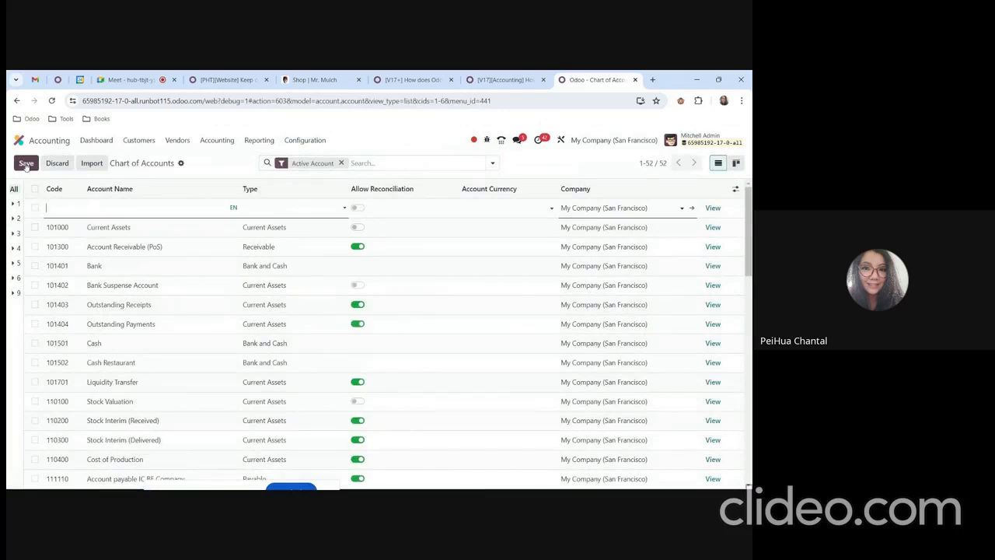
pyautogui.click(502, 79)
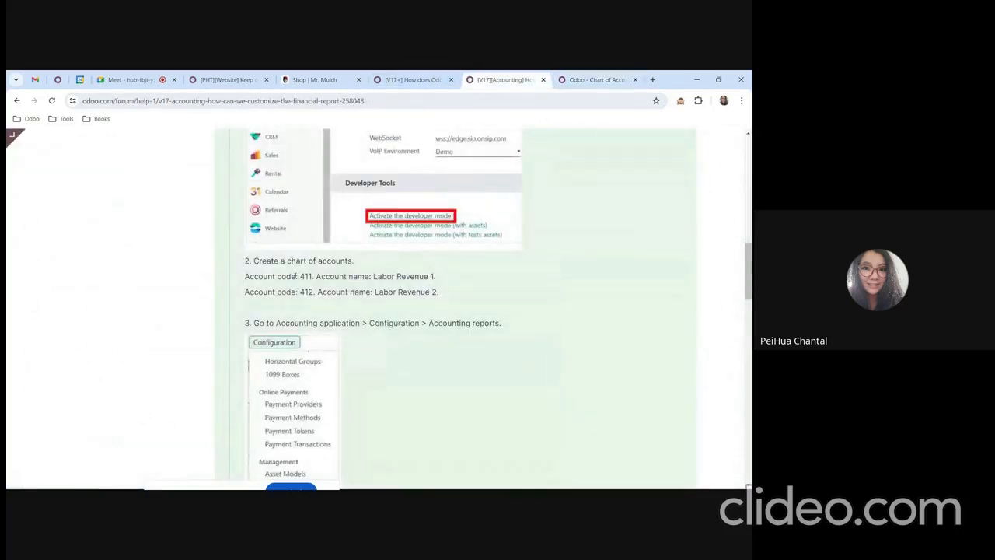
pyautogui.moveTo(439, 293); pyautogui.dragTo(350, 304)
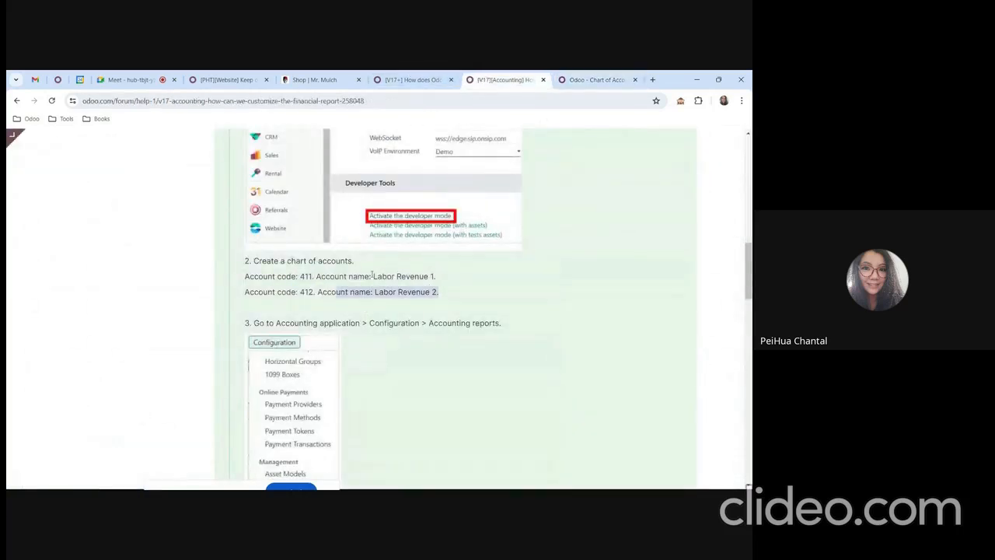
pyautogui.moveTo(374, 276); pyautogui.dragTo(438, 278)
pyautogui.hotkey('ctrl', 'c')
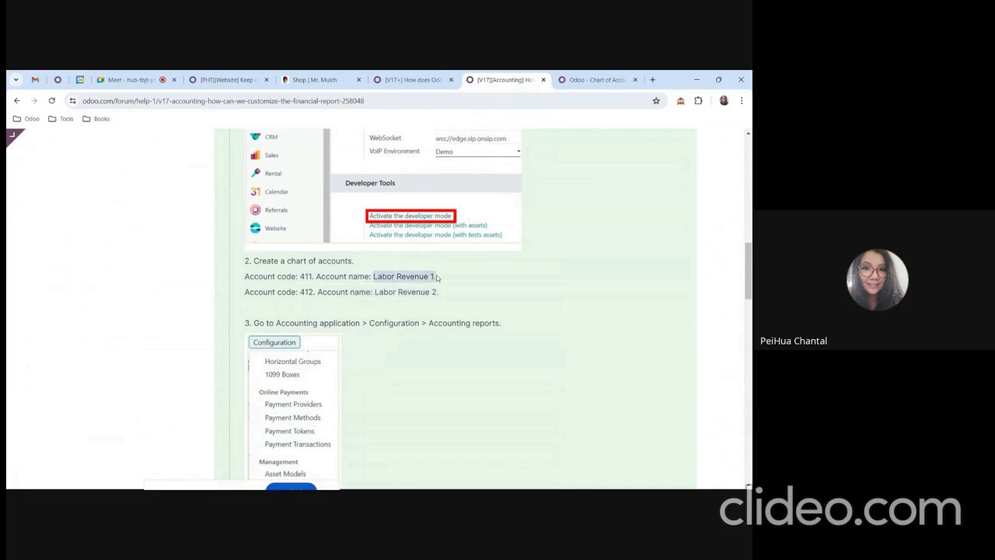
pyautogui.click(597, 79)
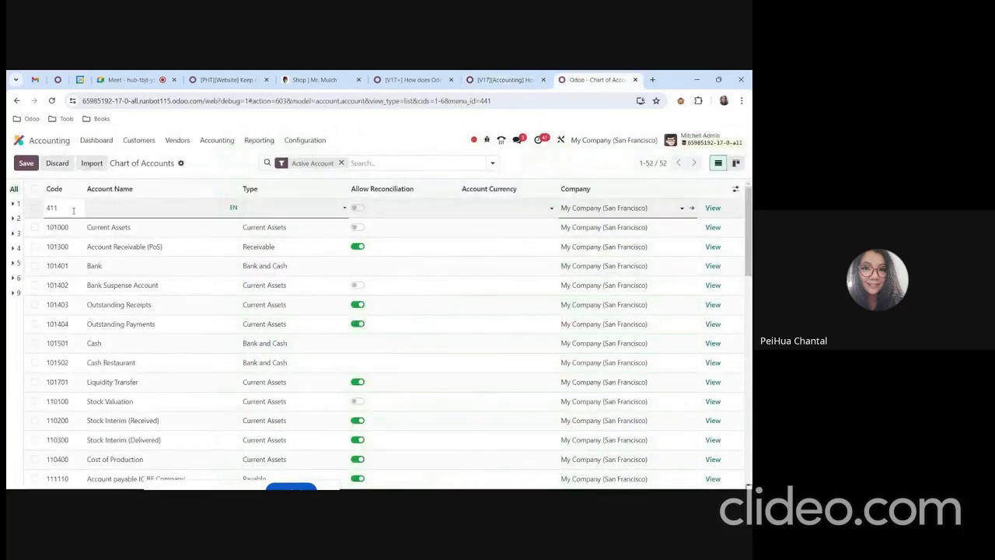
pyautogui.hotkey('ctrl', 'v')
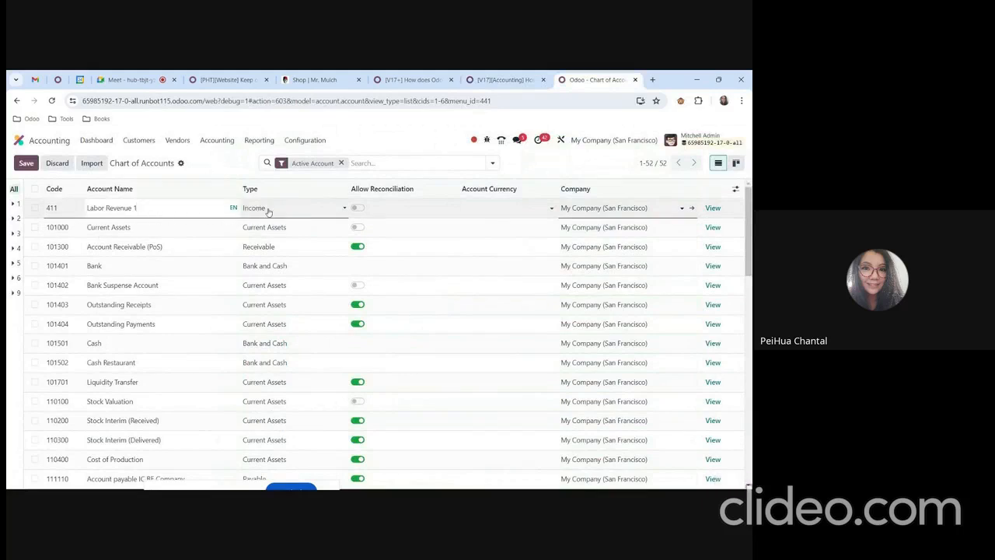
pyautogui.click(269, 211)
pyautogui.click(247, 176)
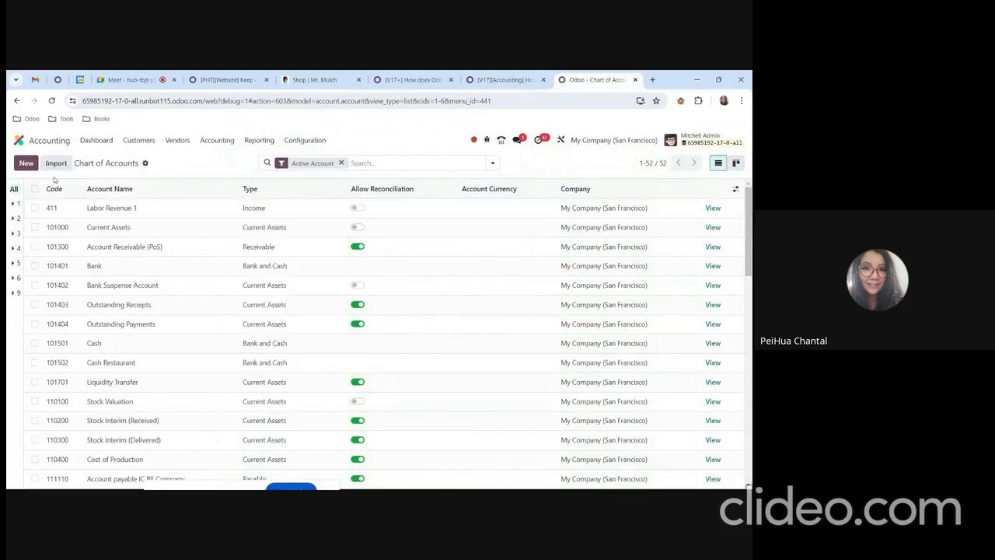
# Create a second income account with code 412 and the name "Labor Revenue 2", and save it.
pyautogui.click(26, 163)
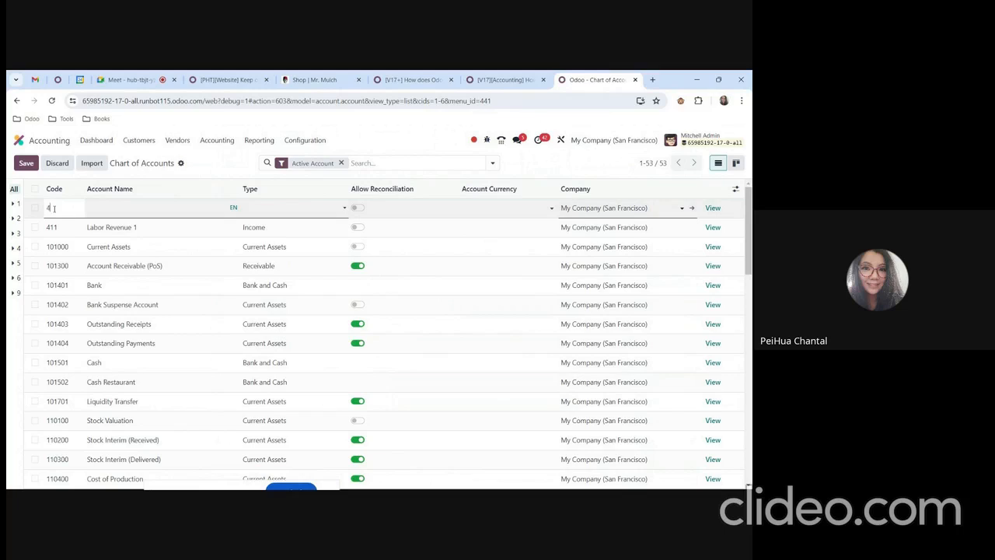
pyautogui.click(112, 206)
pyautogui.hotkey('ctrl', 'v')
pyautogui.press('BackSpace')
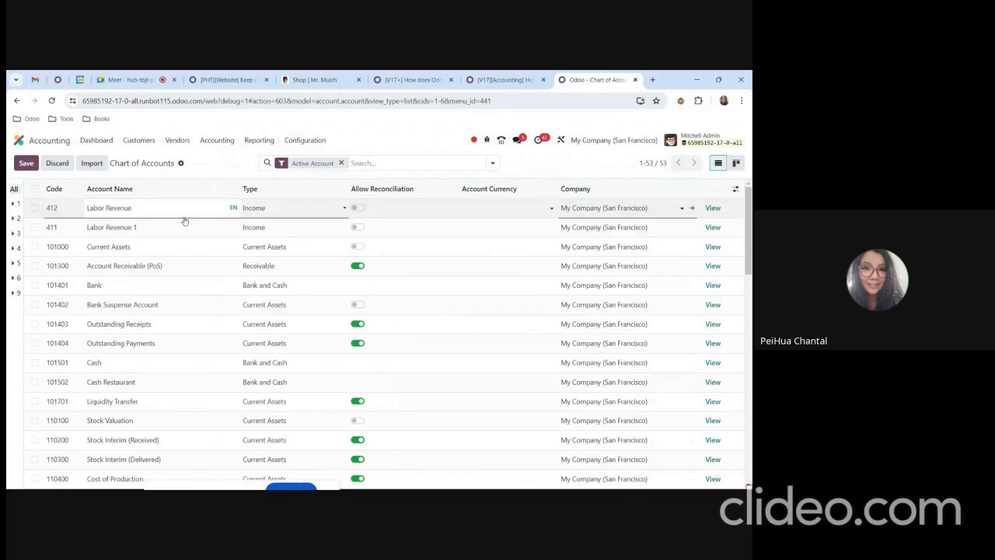
pyautogui.write('2')
pyautogui.click(222, 172)
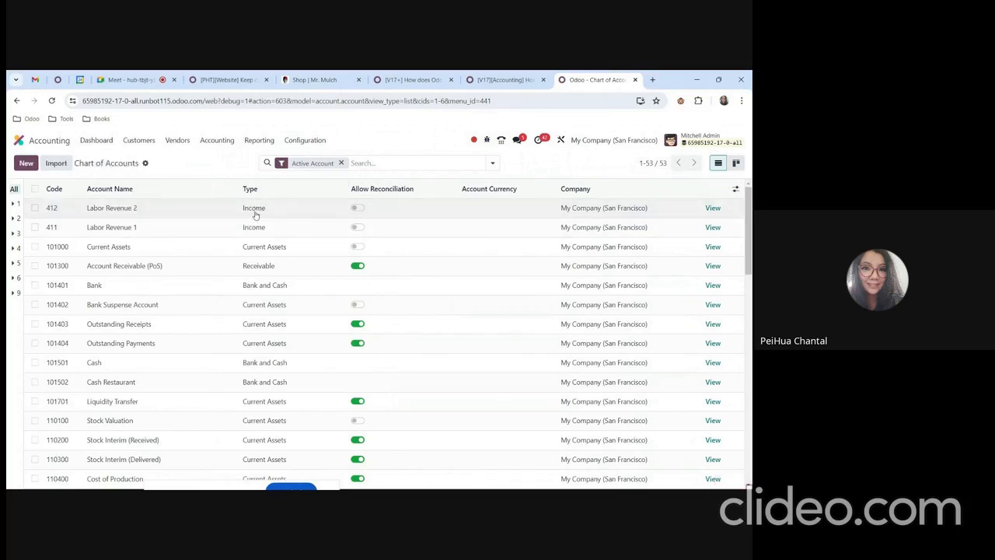
# Read step 3 of the forum guide about where to find the accounting reports configuration.
pyautogui.click(507, 77)
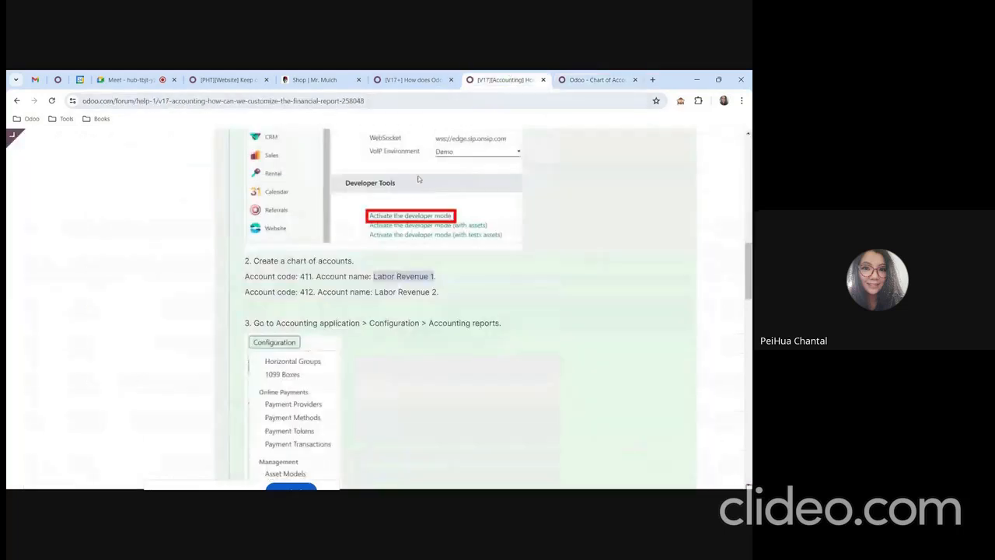
pyautogui.scroll(-1, 261, 270)
pyautogui.moveTo(266, 274); pyautogui.dragTo(400, 286)
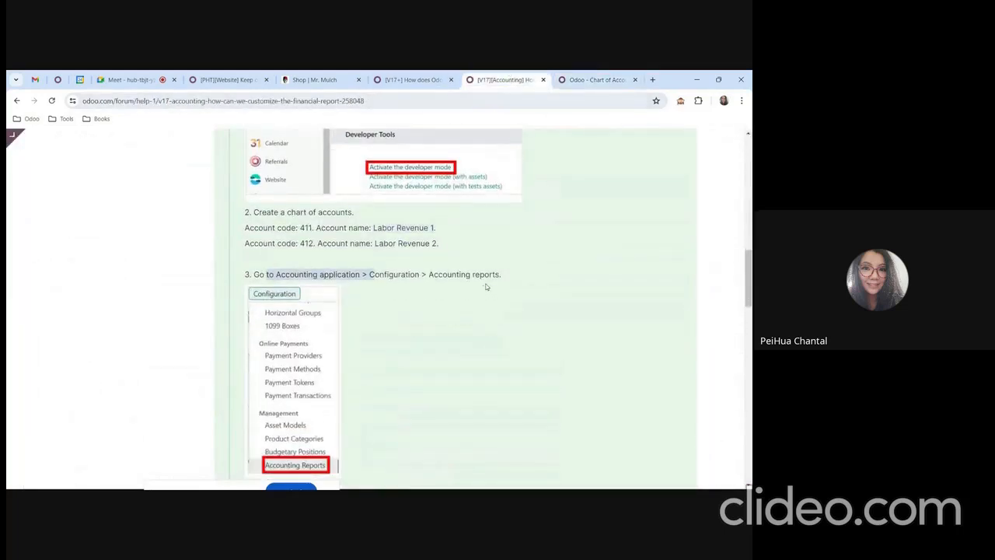
pyautogui.scroll(-1, 458, 288)
pyautogui.click(342, 227)
pyautogui.moveTo(332, 227); pyautogui.dragTo(356, 227)
pyautogui.moveTo(389, 226); pyautogui.dragTo(407, 236)
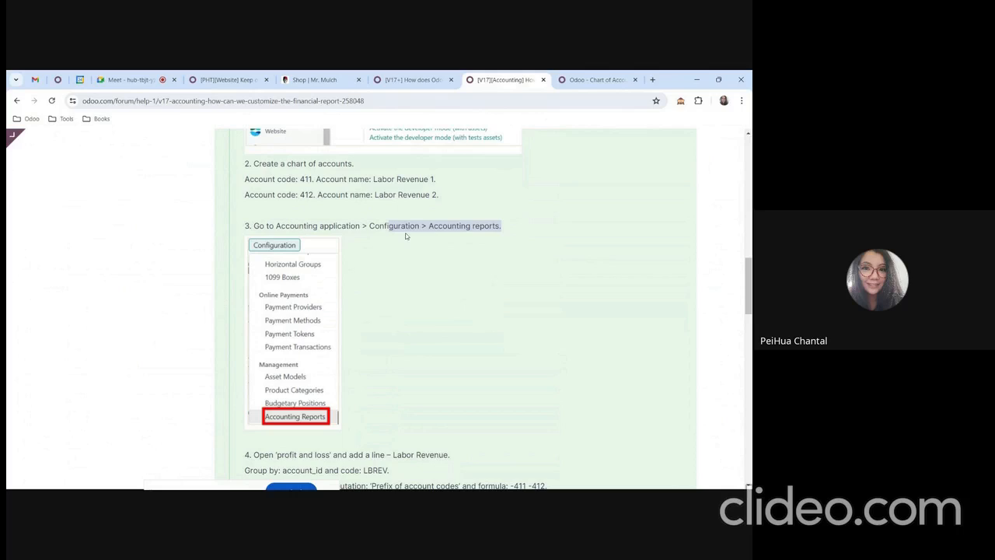
pyautogui.click(466, 227)
# Return to the database and open the Accounting Reports configuration of the Accounting app.
pyautogui.click(595, 80)
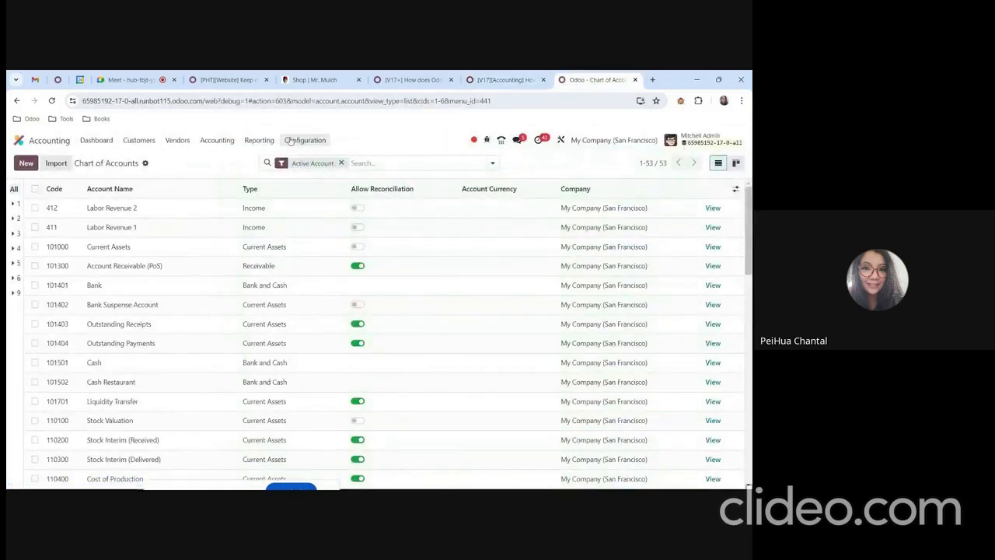
pyautogui.click(305, 140)
pyautogui.scroll(-3, 326, 292)
pyautogui.scroll(-2, 326, 296)
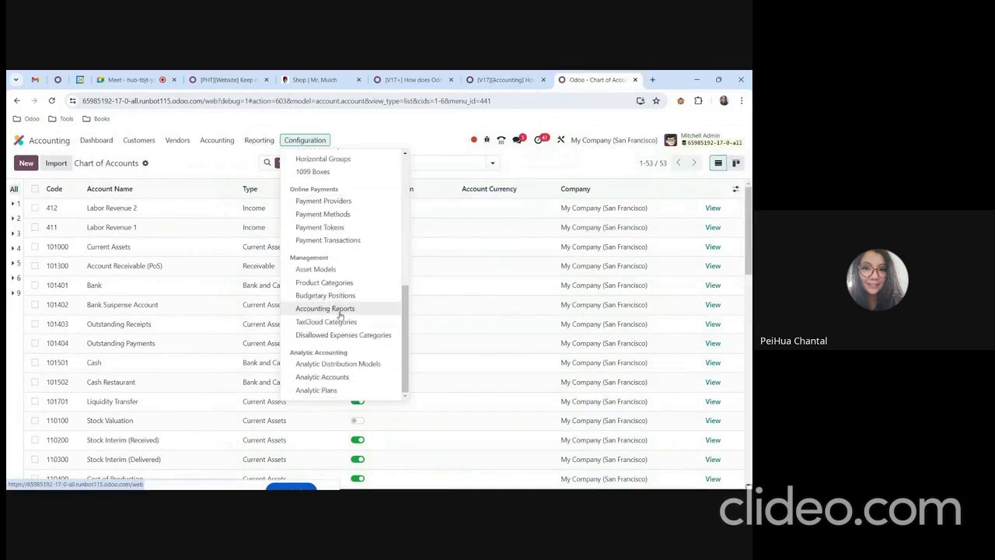
pyautogui.click(342, 311)
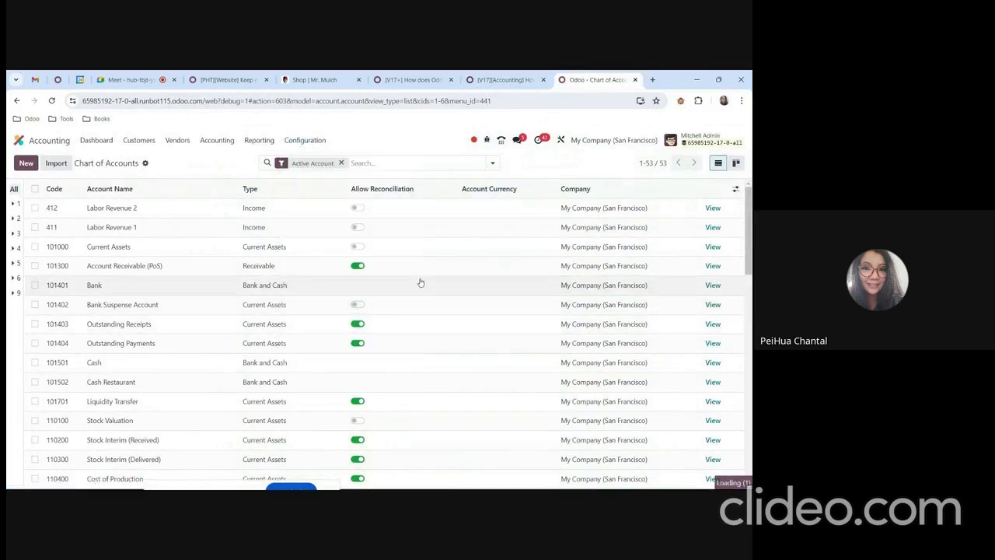
# Read step 4 of the forum guide, search the accounting reports for "pro" and open the Profit and Loss report.
pyautogui.hotkey('ctrl', 'pageup')
pyautogui.scroll(-2, 359, 352)
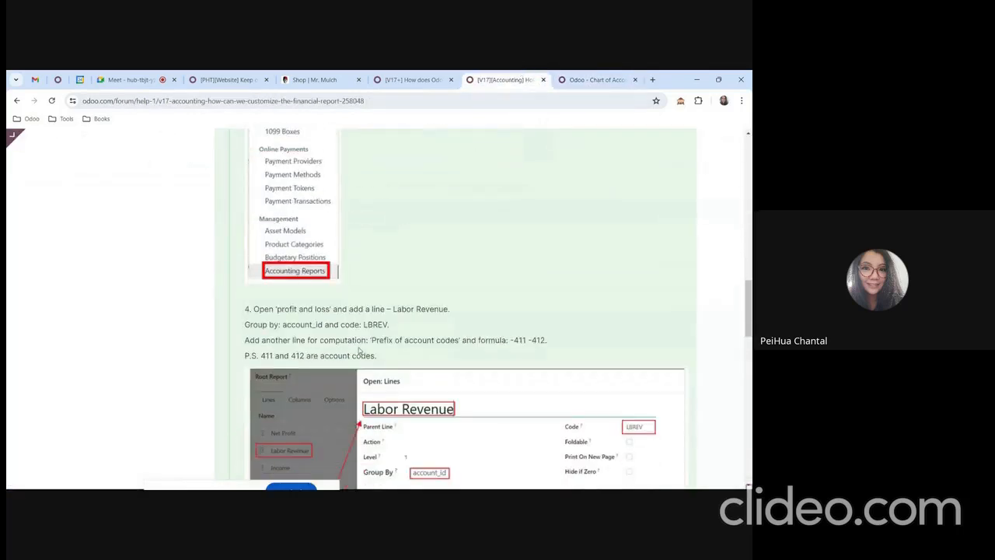
pyautogui.moveTo(274, 310); pyautogui.dragTo(353, 321)
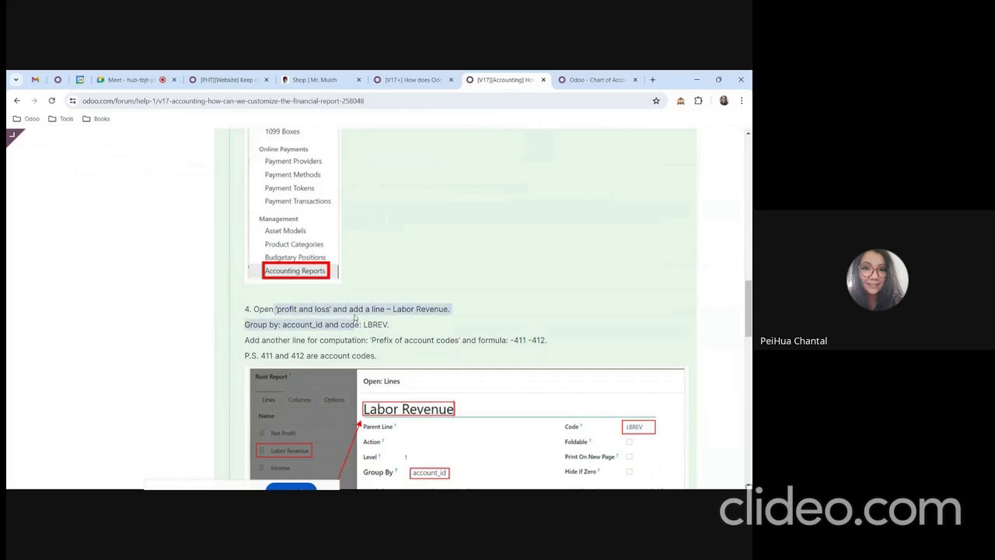
pyautogui.hotkey('ctrl', 'pagedown')
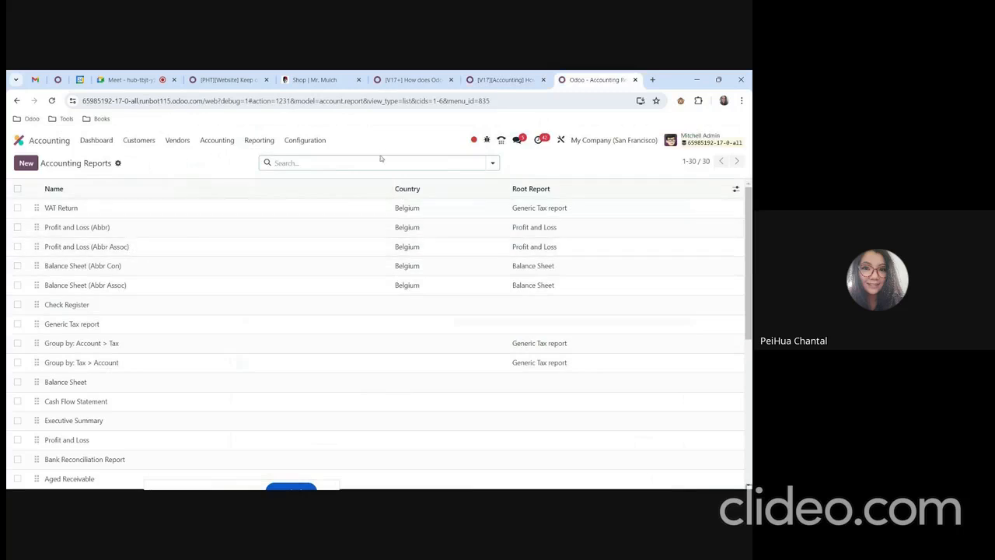
pyautogui.write('pro')
pyautogui.press('Return')
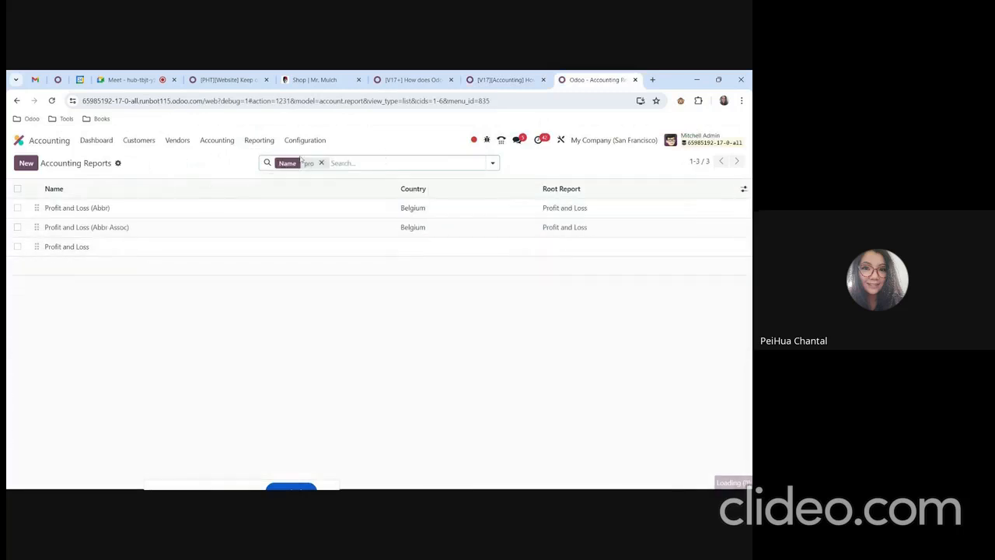
pyautogui.click(160, 249)
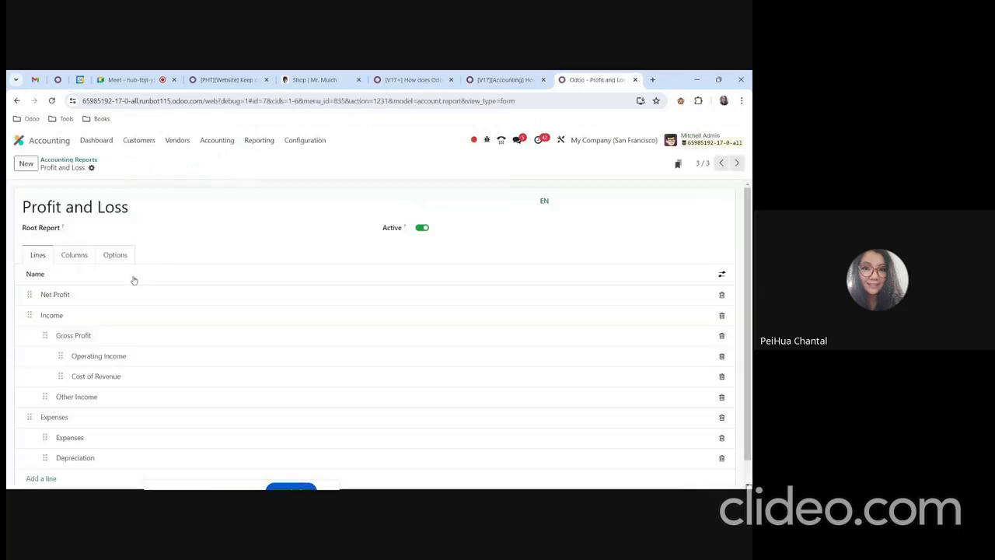
# Examine the column definition and the list of lines of the Profit and Loss report.
pyautogui.click(74, 255)
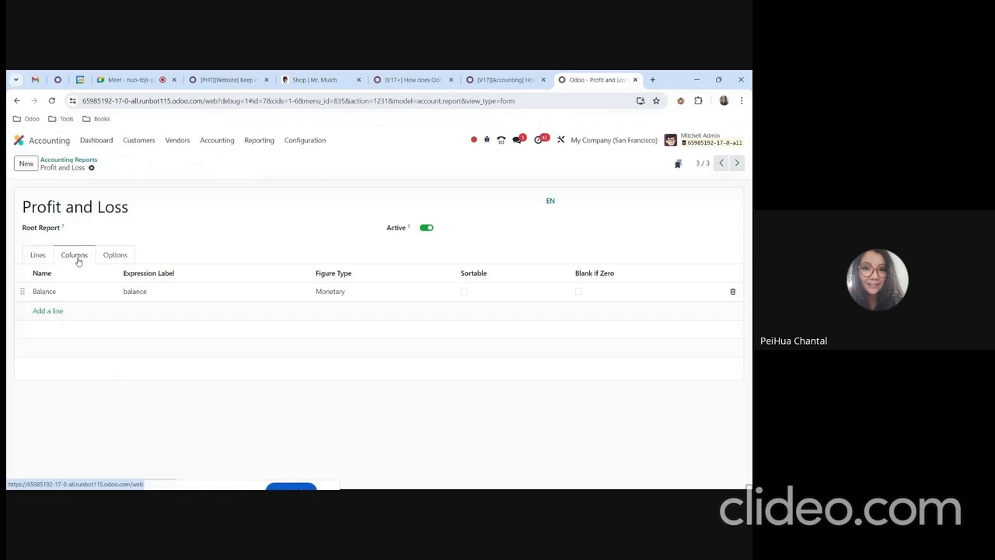
pyautogui.click(31, 256)
pyautogui.scroll(-1, 60, 295)
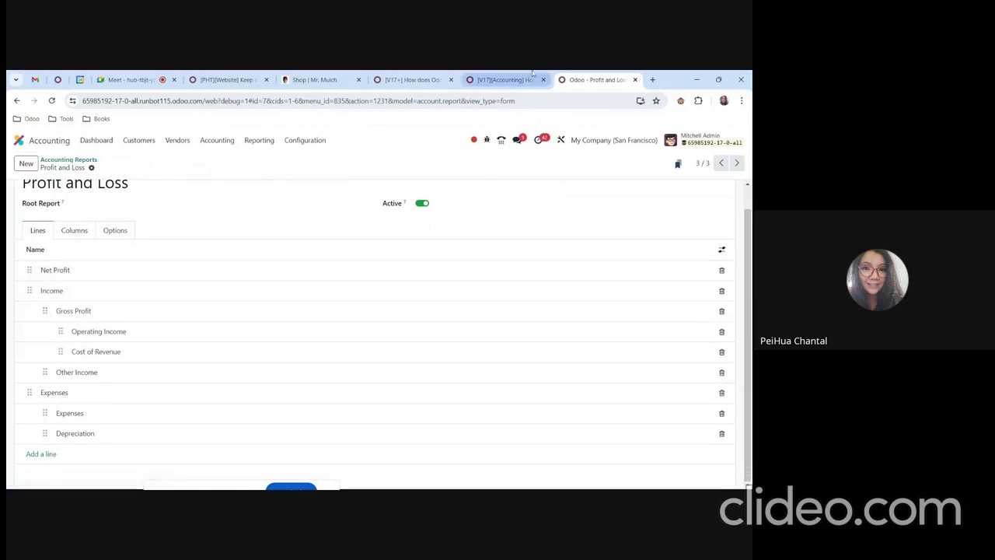
# Duplicate the browser tab with the Profit and Loss report configuration and switch to the copy.
pyautogui.rightClick(585, 82)
pyautogui.click(618, 168)
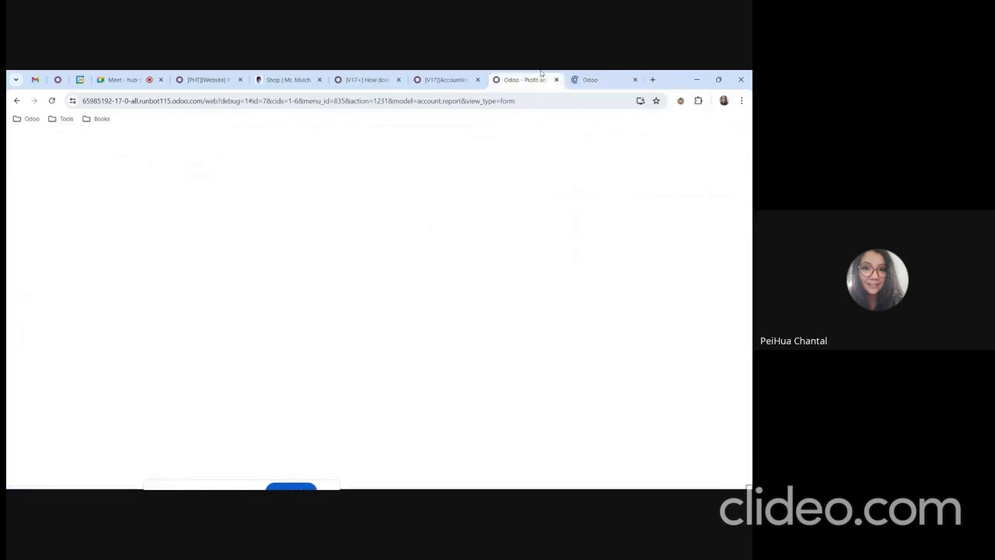
pyautogui.click(592, 76)
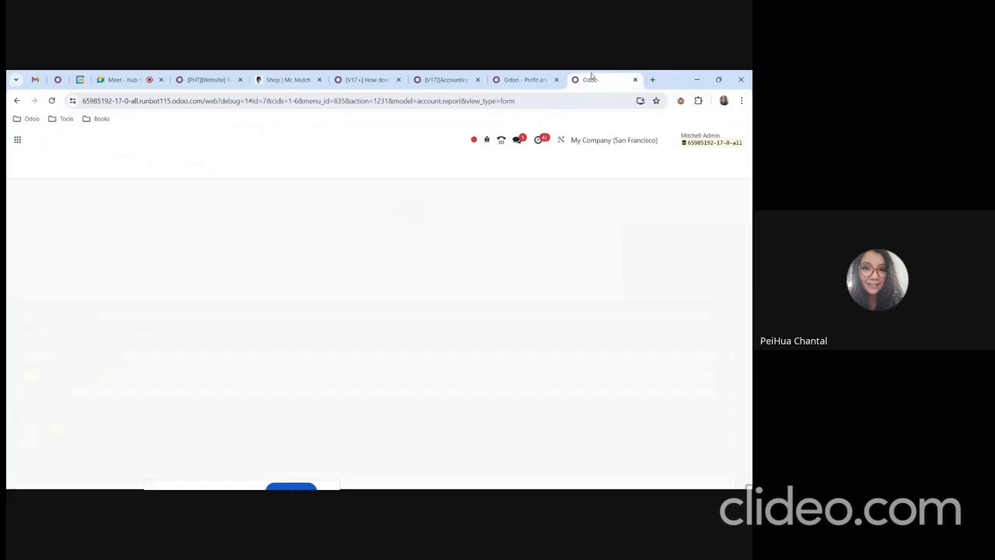
# Open the Profit and Loss financial report in the duplicated tab and examine its Income section.
pyautogui.click(263, 141)
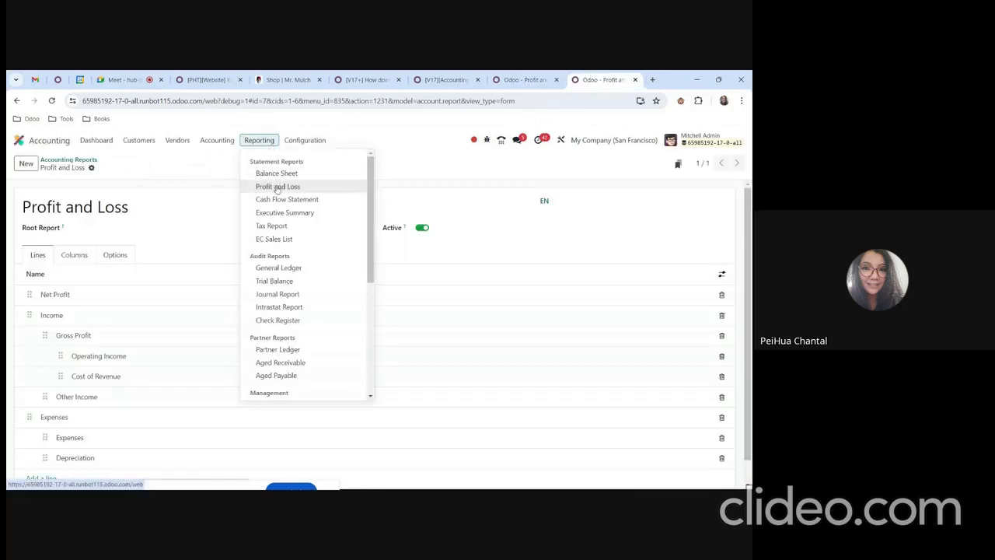
pyautogui.click(272, 187)
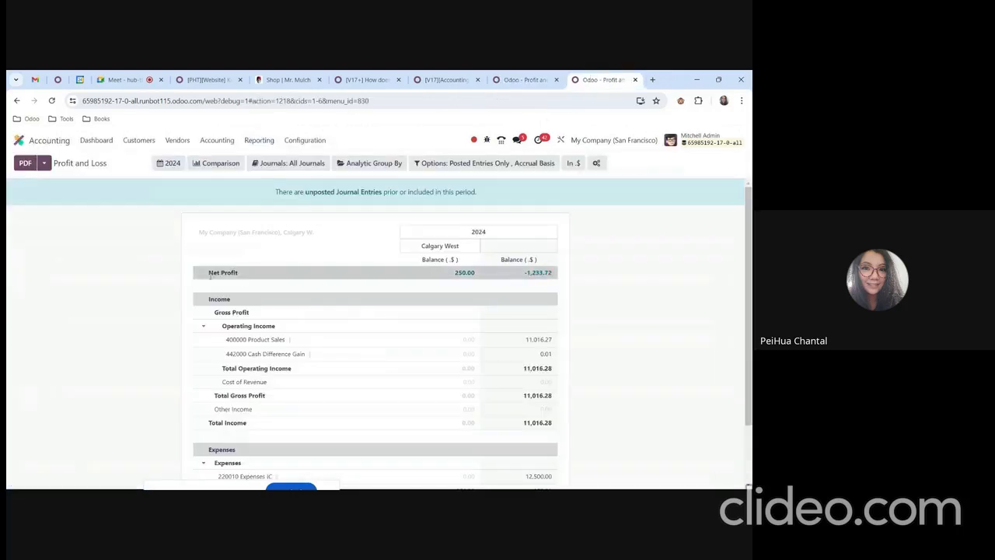
pyautogui.moveTo(216, 298); pyautogui.dragTo(234, 316)
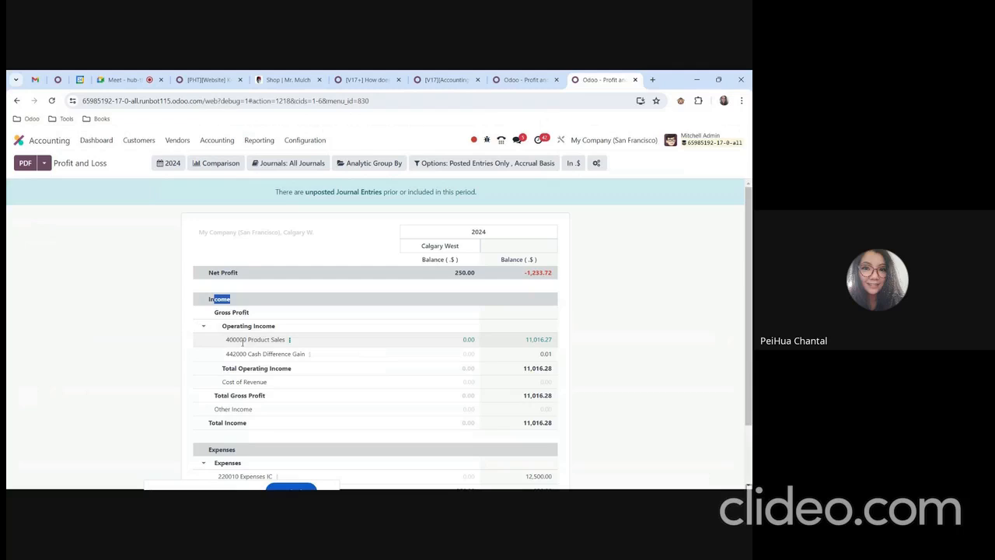
# Examine the Operating Income line's definition in the report configuration, then collapse and re-expand that line in the Profit and Loss report.
pyautogui.click(525, 79)
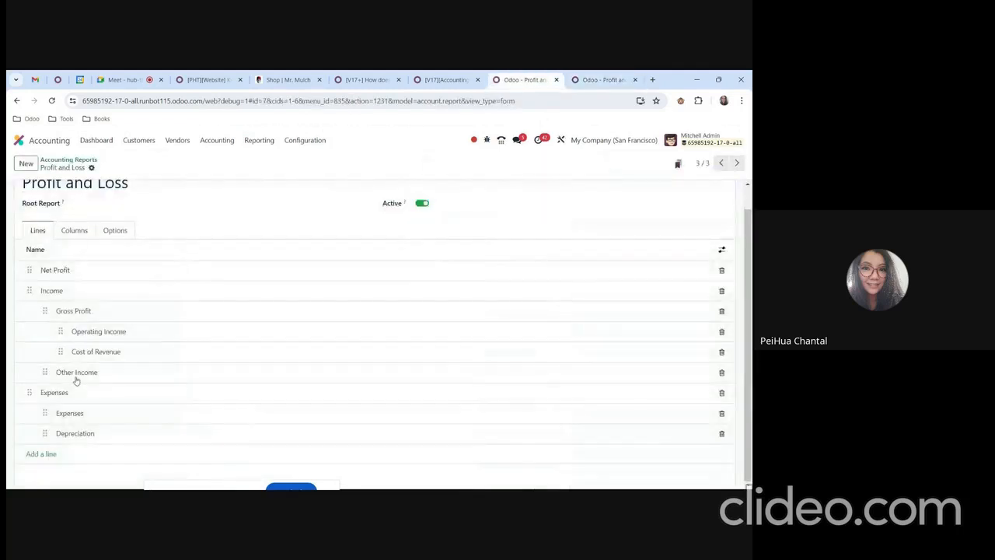
pyautogui.click(106, 331)
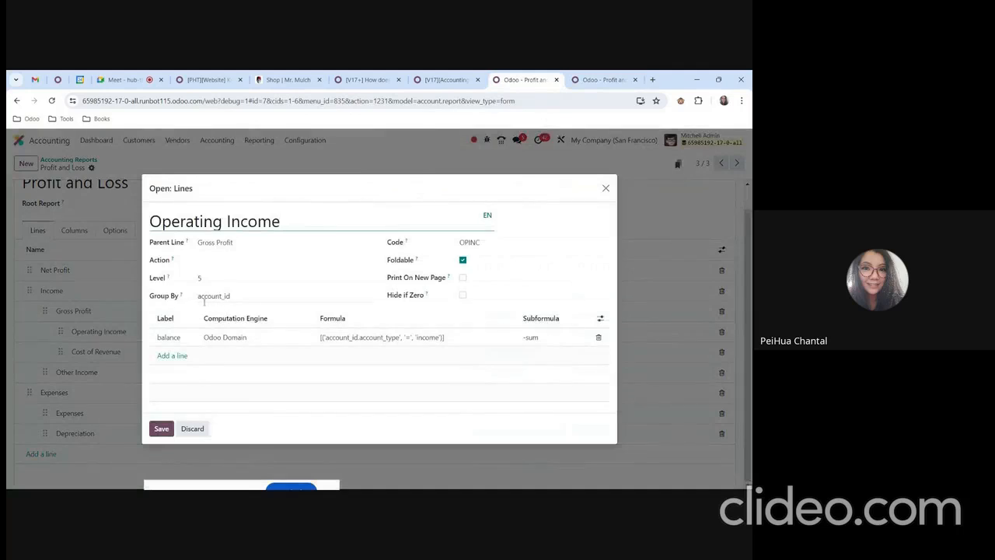
pyautogui.click(192, 428)
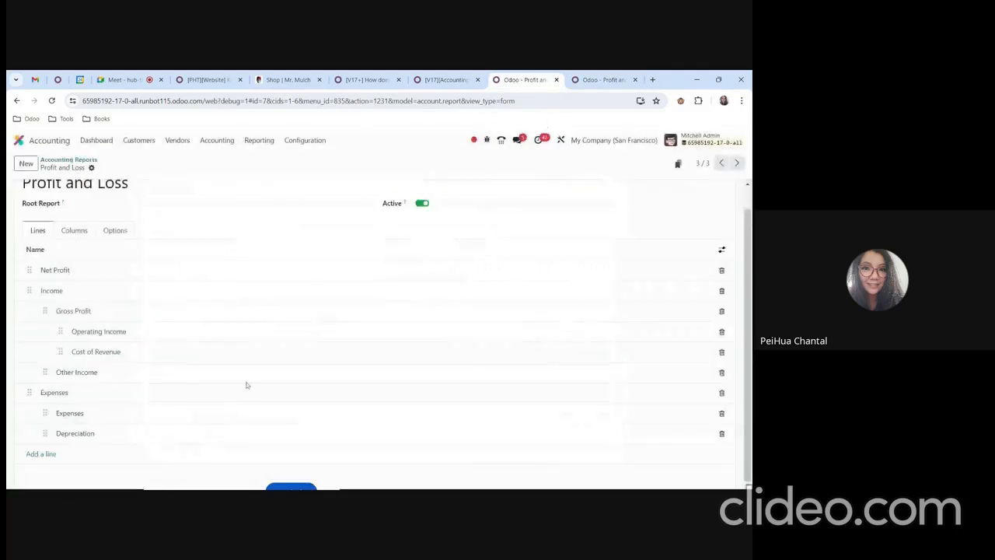
pyautogui.hotkey('ctrl', 'Tab')
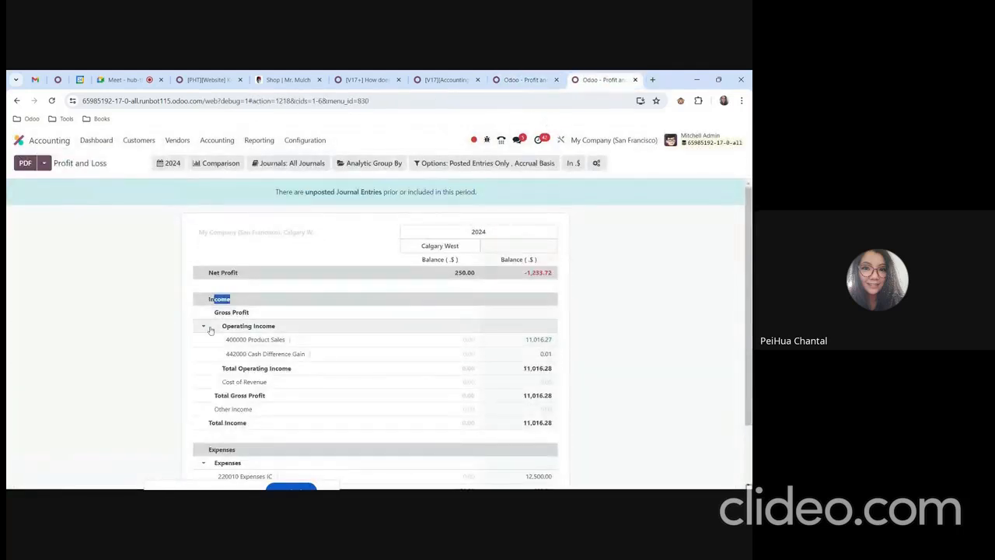
pyautogui.click(209, 330)
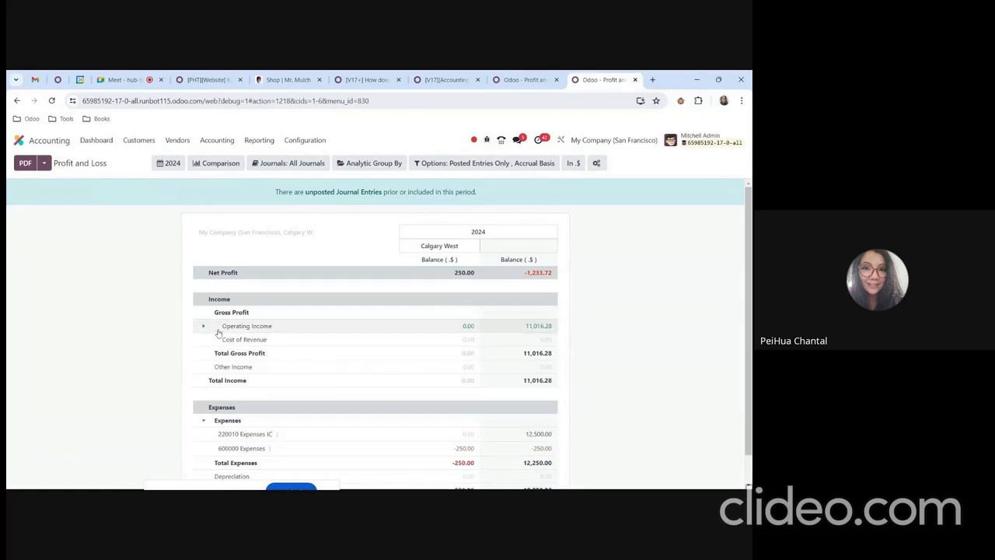
pyautogui.click(202, 328)
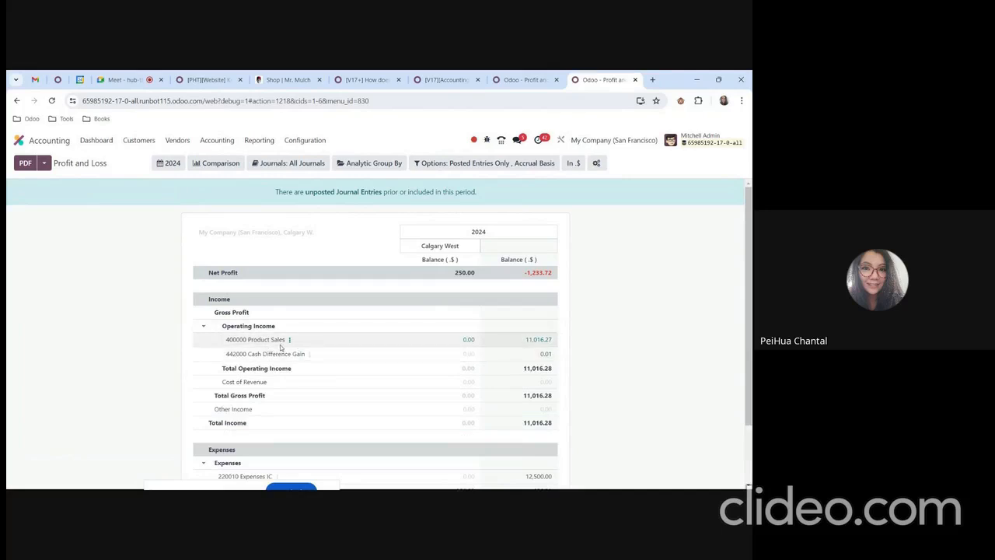
# Review step 4 of the forum guide on the Labor Revenue line and return to the Profit and Loss report configuration.
pyautogui.click(514, 79)
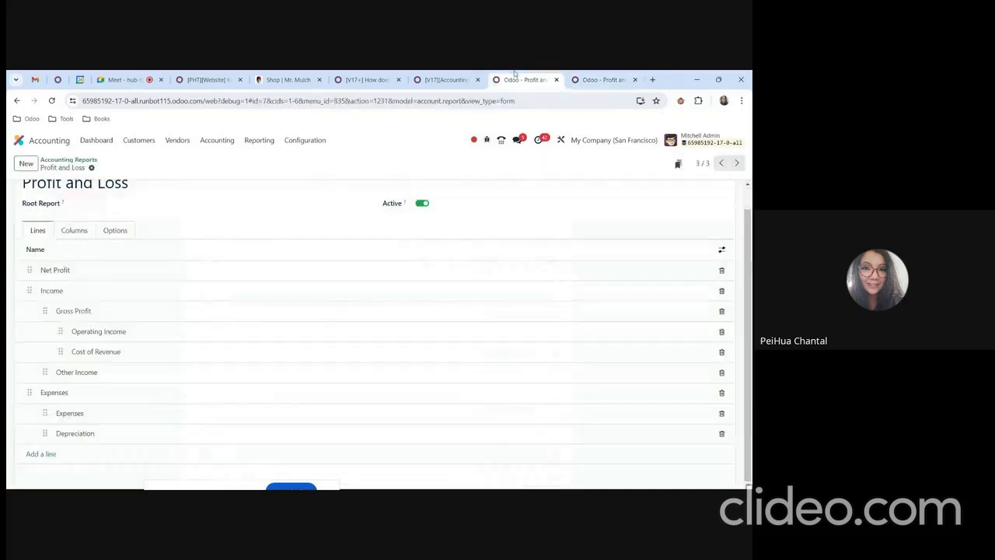
pyautogui.click(445, 79)
pyautogui.scroll(-3, 286, 406)
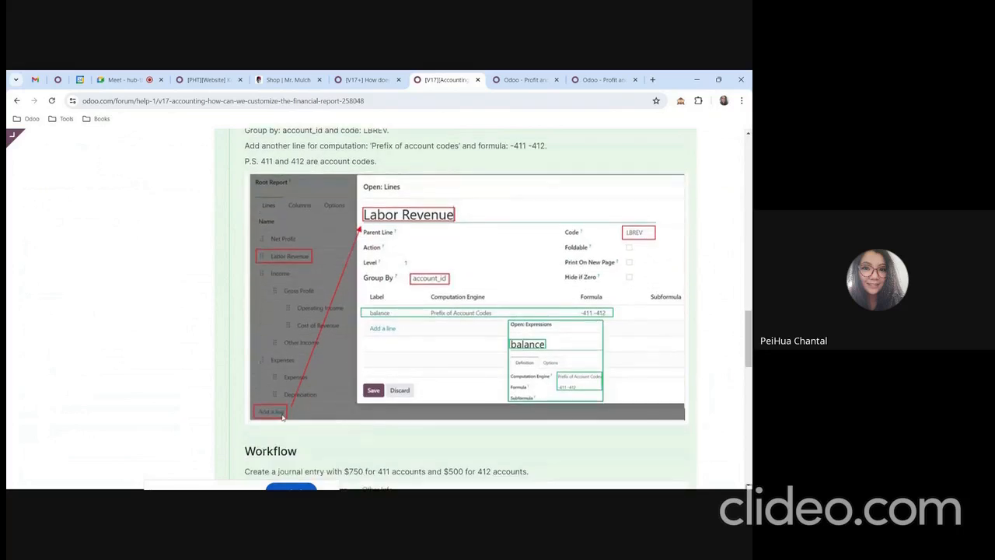
pyautogui.scroll(1, 283, 417)
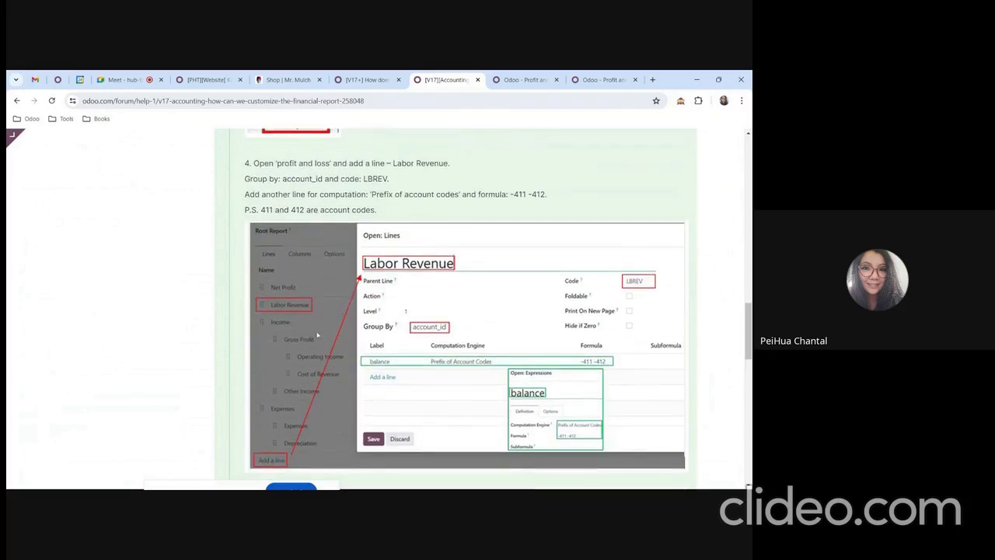
pyautogui.click(599, 79)
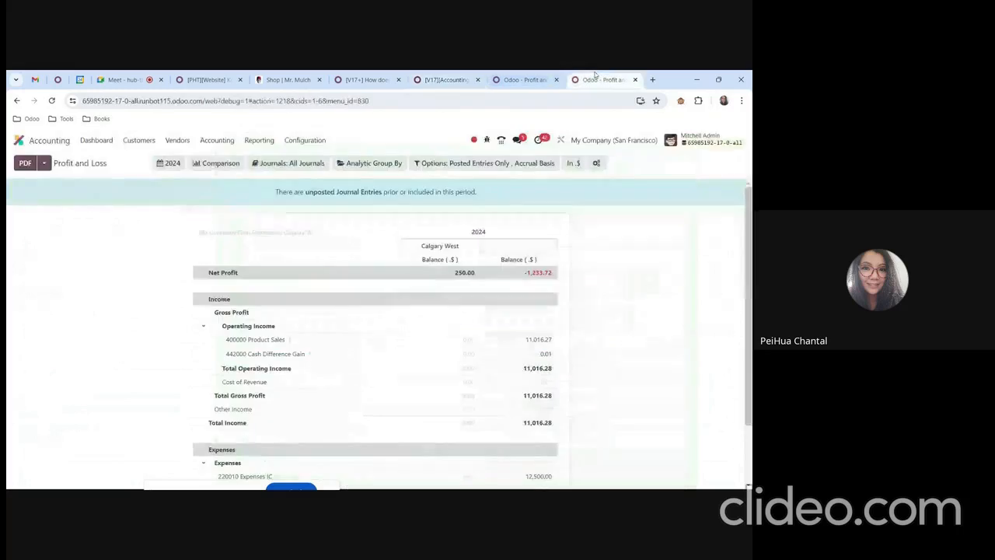
pyautogui.click(525, 79)
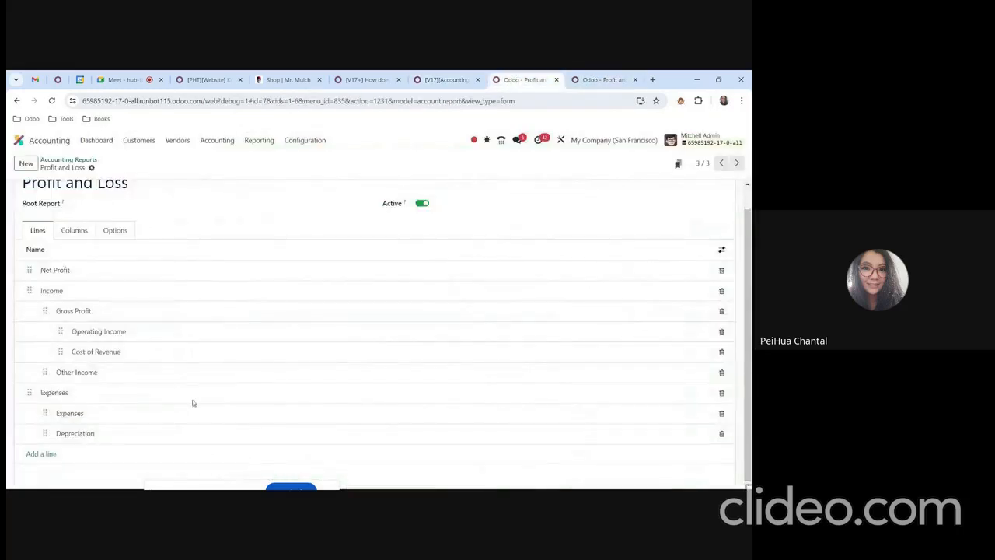
# Add a new line named Labor Revenue to the Profit and Loss report configuration.
pyautogui.click(38, 454)
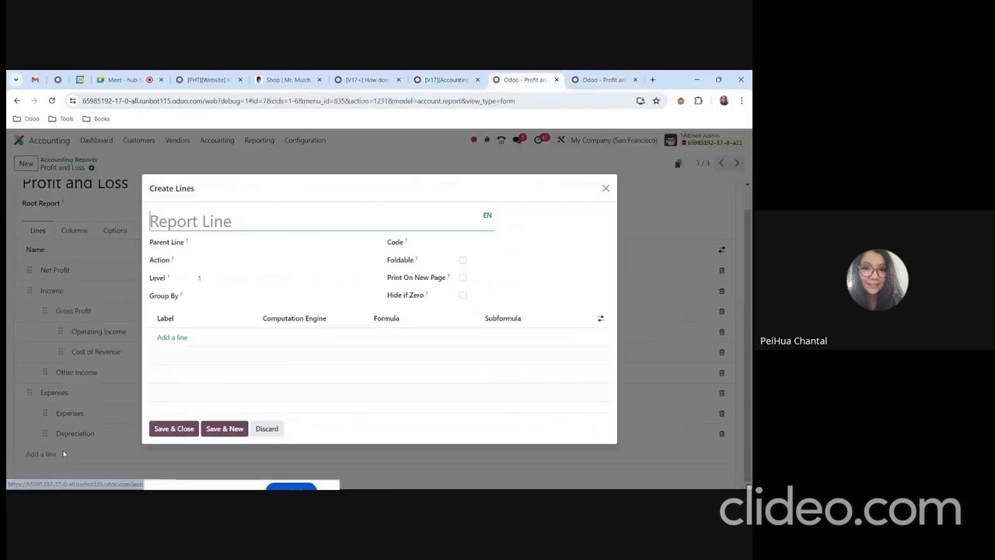
pyautogui.click(471, 78)
pyautogui.click(500, 84)
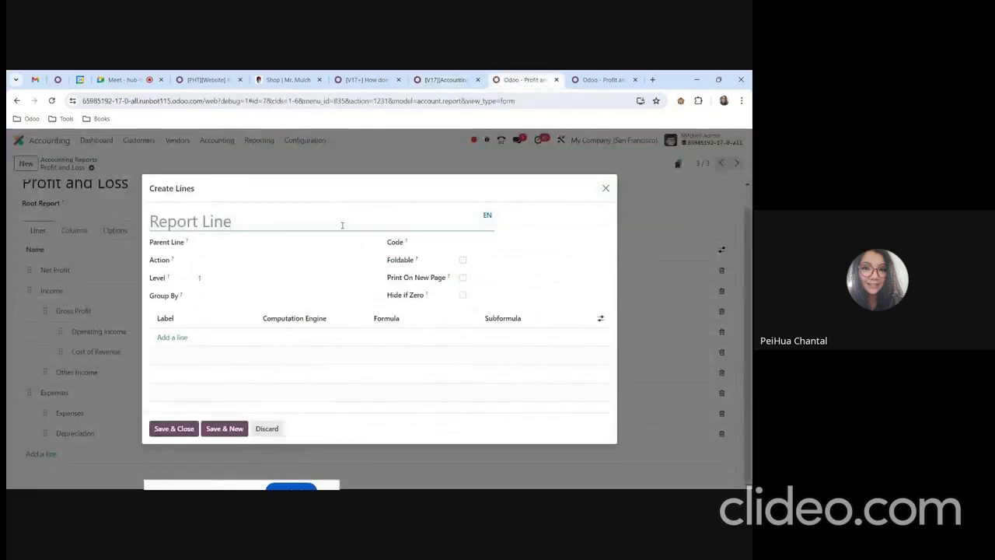
pyautogui.write('Labor')
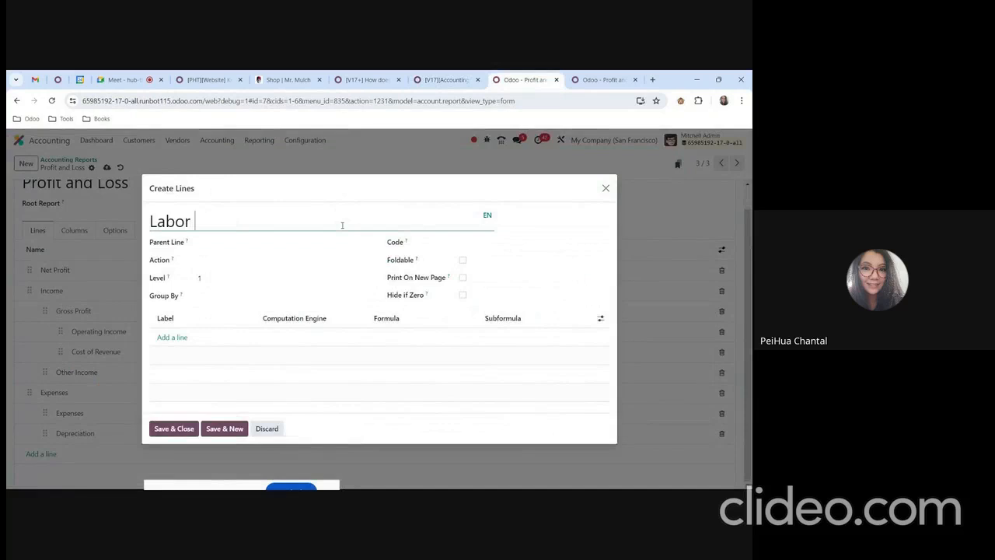
pyautogui.write(' Revenu')
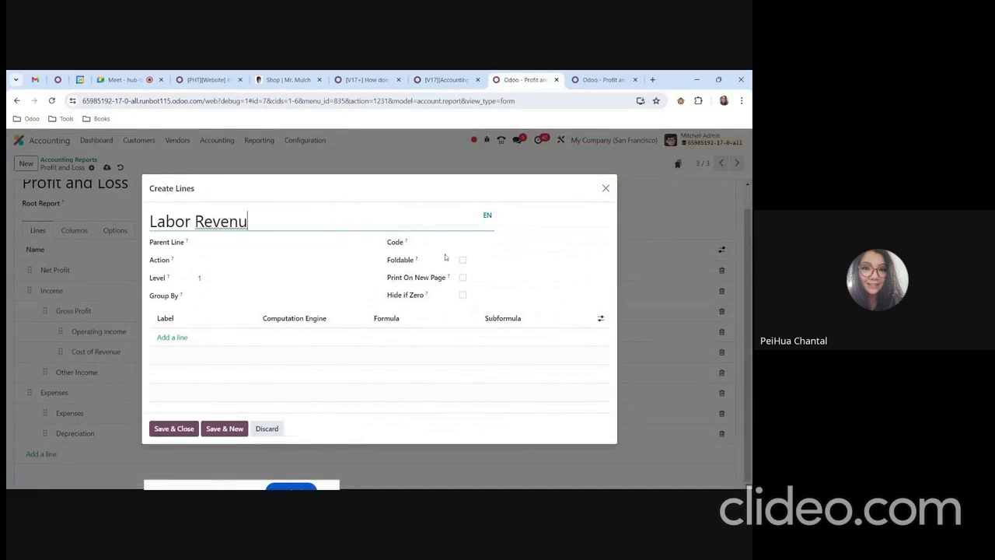
pyautogui.write('e')
# Set the Labor Revenue line's code to LBREV, as given in the forum guide.
pyautogui.click(476, 244)
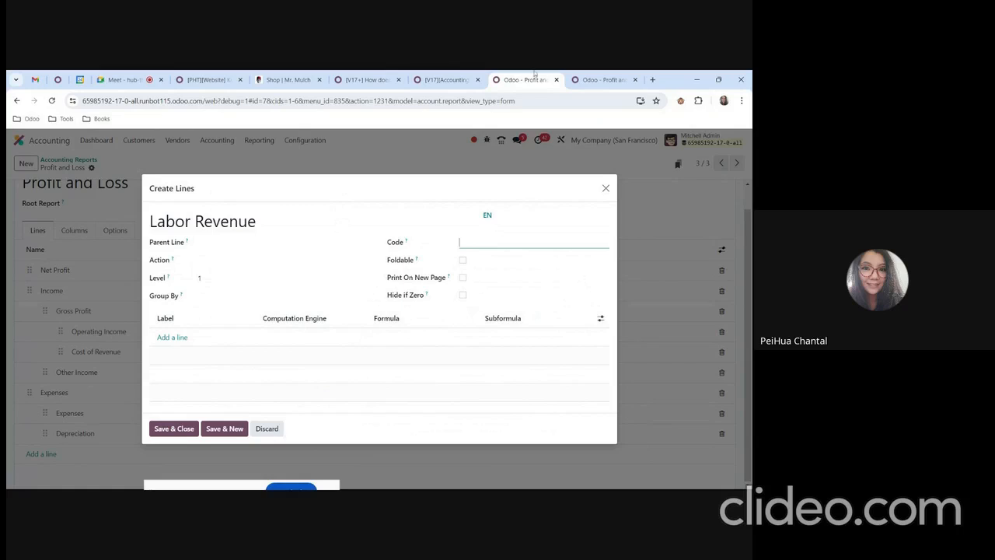
pyautogui.click(447, 79)
pyautogui.click(518, 80)
pyautogui.write('LBREV')
pyautogui.click(592, 79)
pyautogui.click(521, 79)
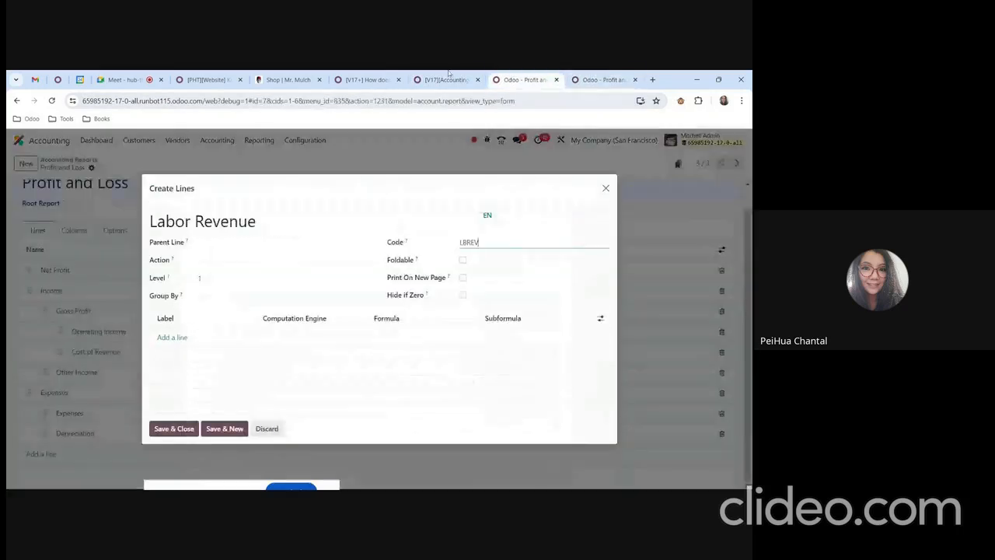
# Check the forum guide and set the Labor Revenue line's Group By to account_id.
pyautogui.click(447, 78)
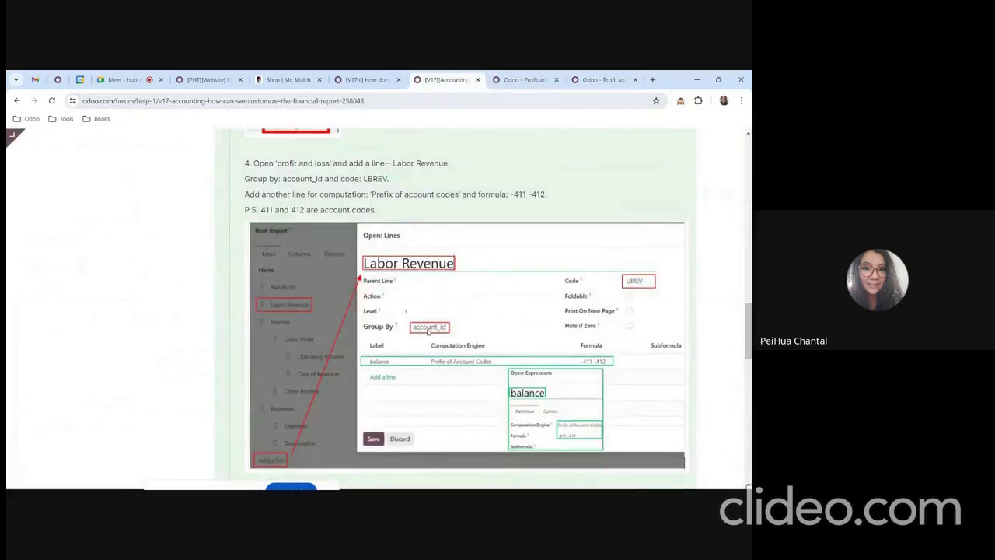
pyautogui.click(521, 79)
pyautogui.click(249, 296)
pyautogui.write('account_id')
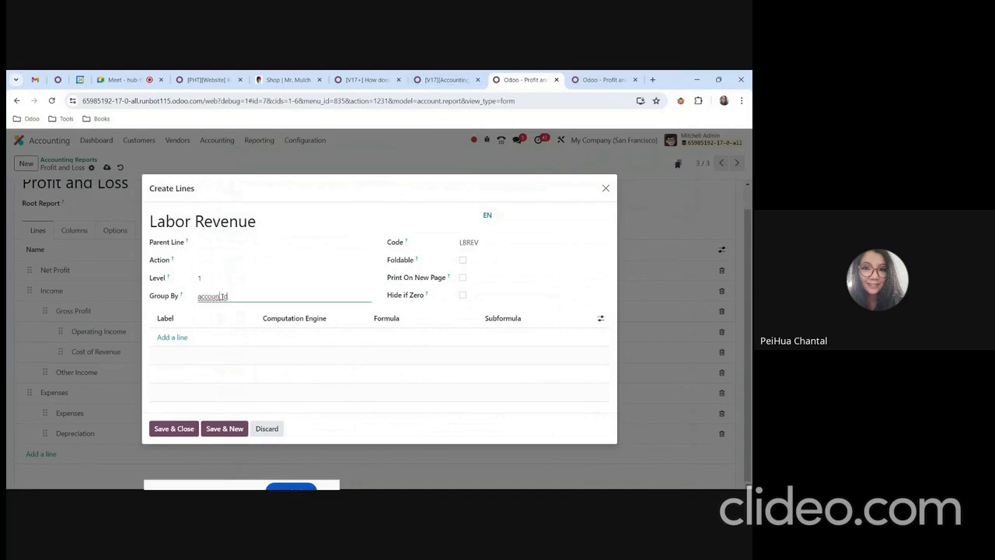
# Following the guide, add an expression labelled balance to the Labor Revenue line with the Prefix of Account Codes computation engine.
pyautogui.click(447, 79)
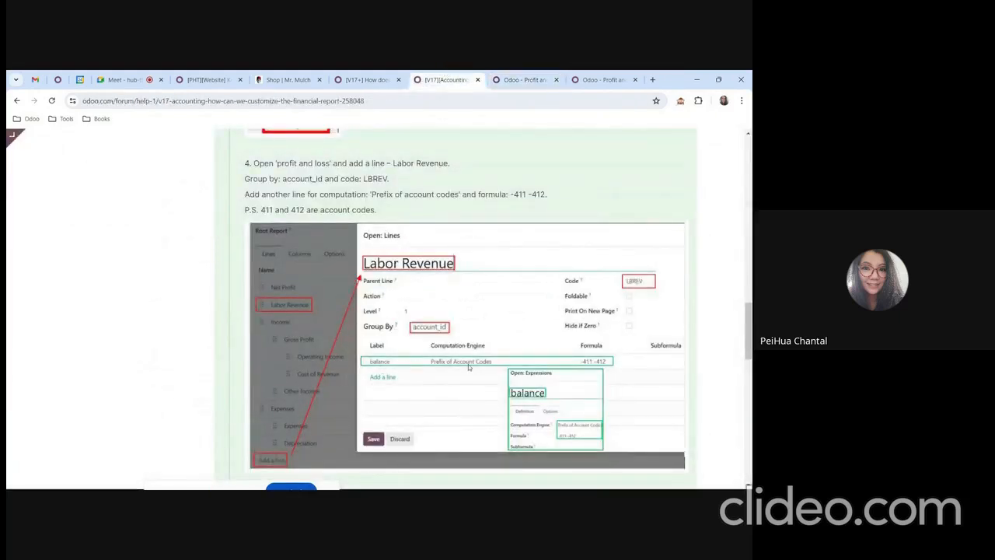
pyautogui.click(525, 79)
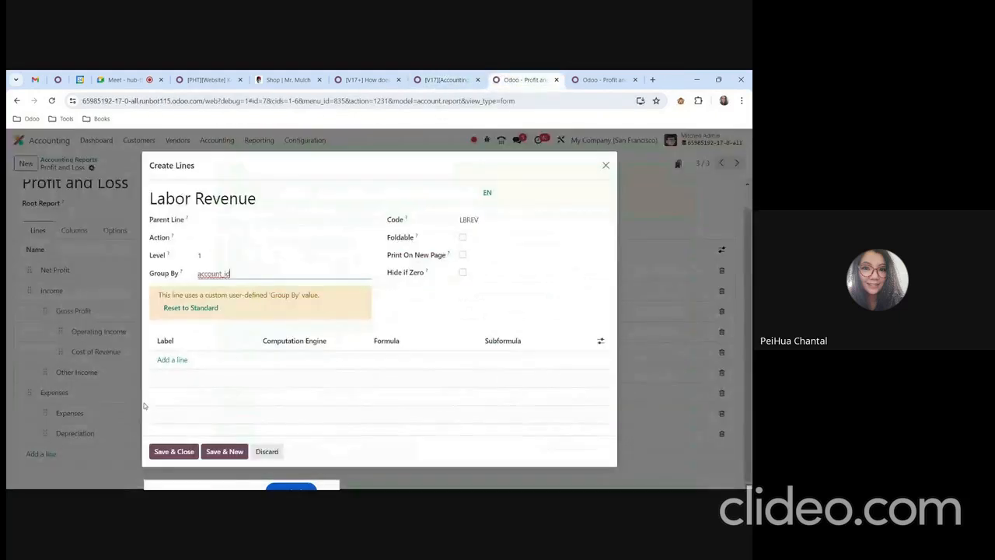
pyautogui.click(173, 360)
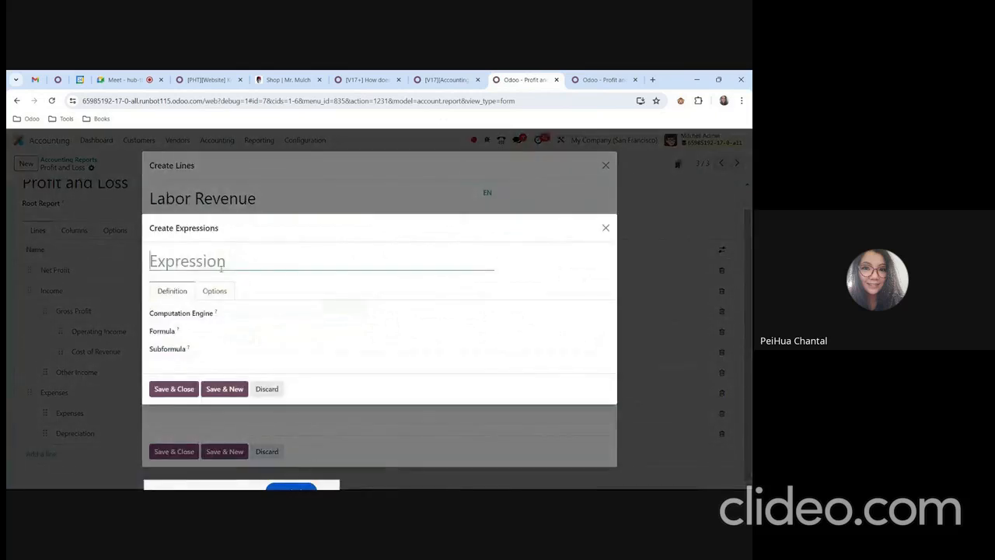
pyautogui.click(447, 80)
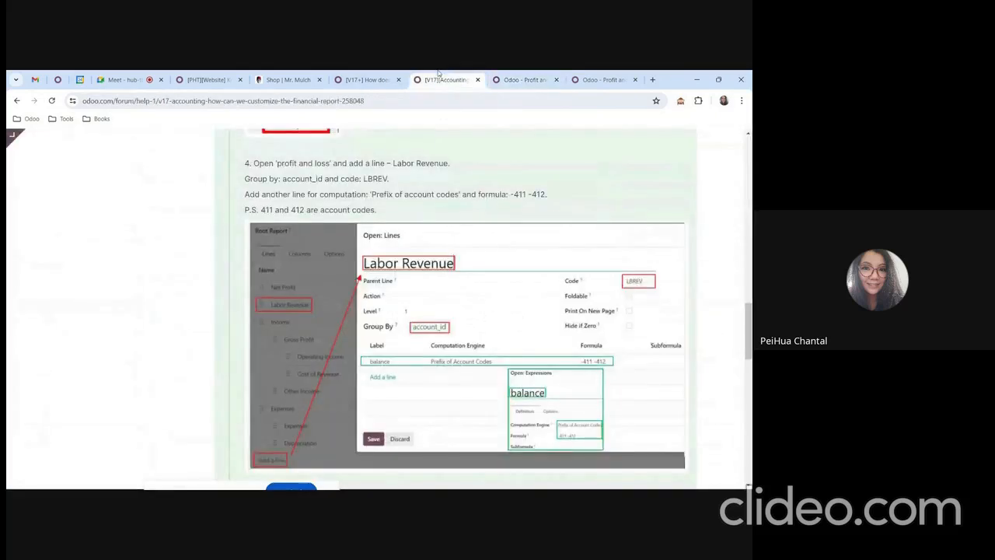
pyautogui.click(525, 79)
pyautogui.write('baan')
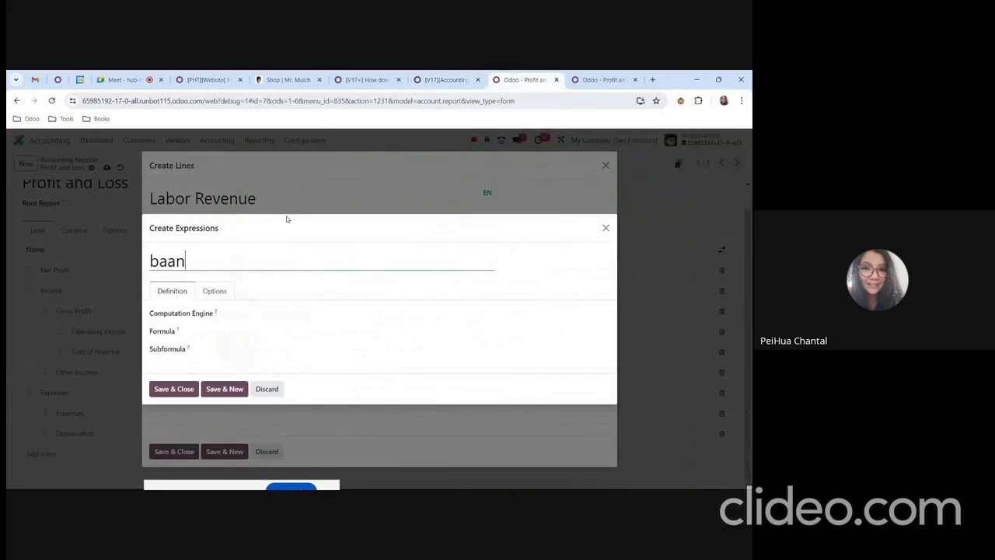
pyautogui.press('BackSpace')
pyautogui.press('BackSpace')
pyautogui.write('lance')
pyautogui.click(274, 314)
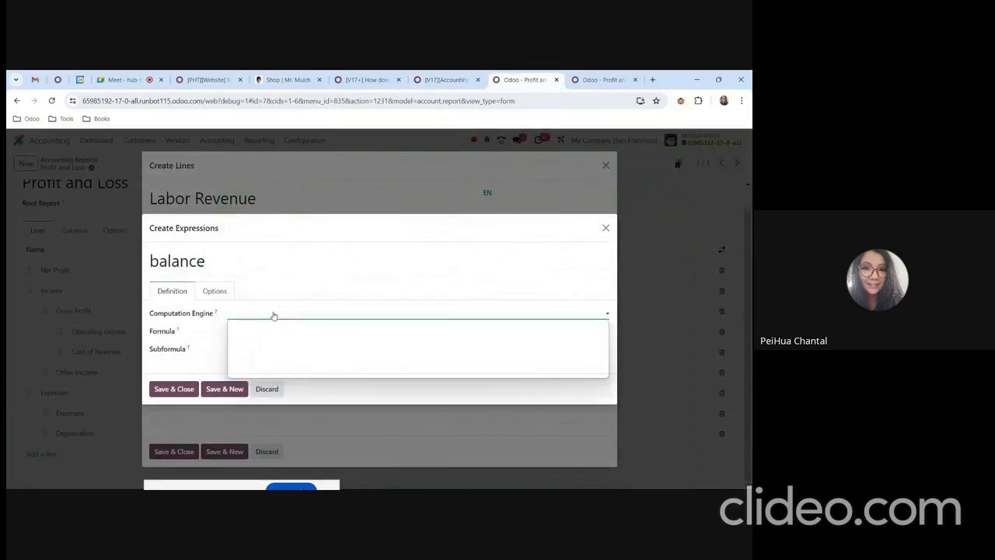
pyautogui.click(286, 355)
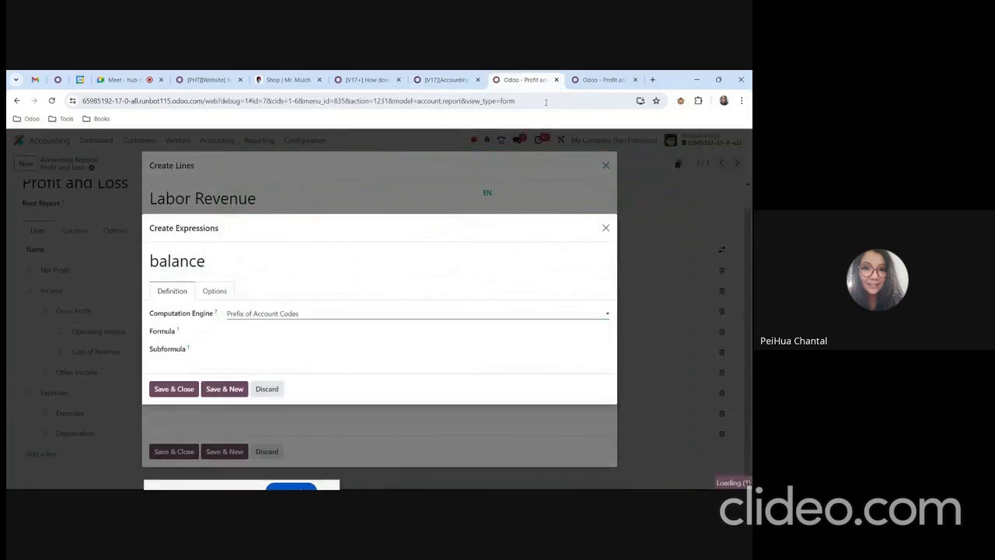
# Set the balance expression's formula to -411 -412, save the expression and check it against step 4 of the forum guide.
pyautogui.click(443, 80)
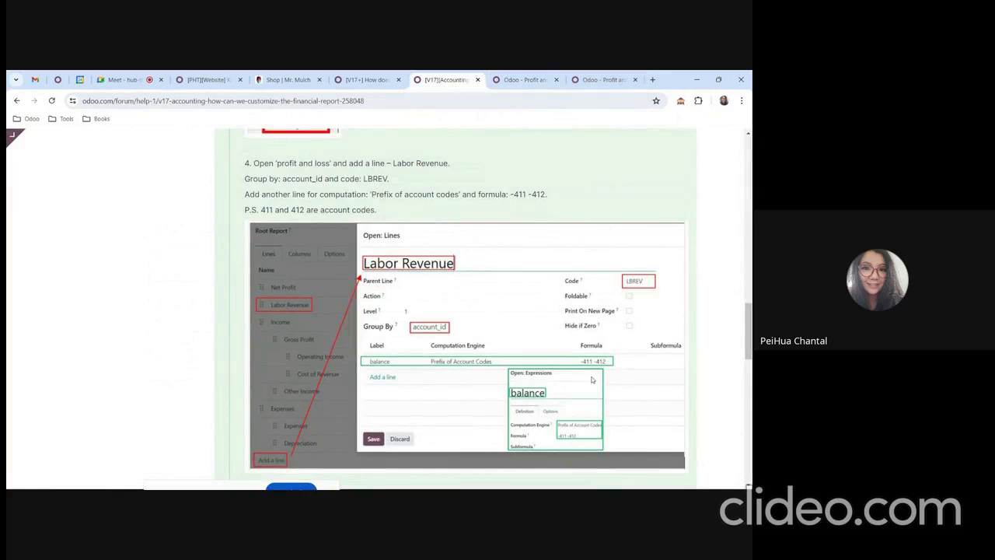
pyautogui.click(523, 80)
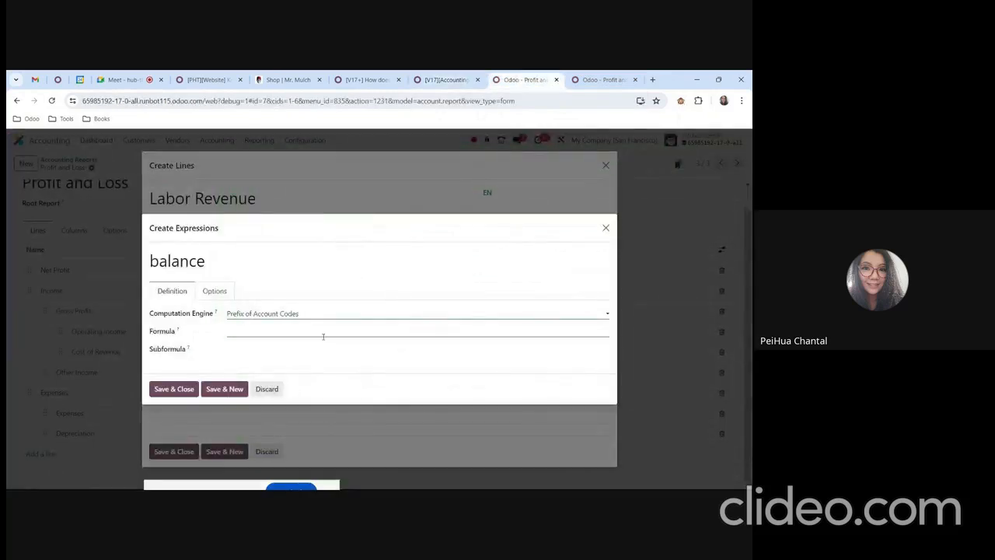
pyautogui.click(327, 333)
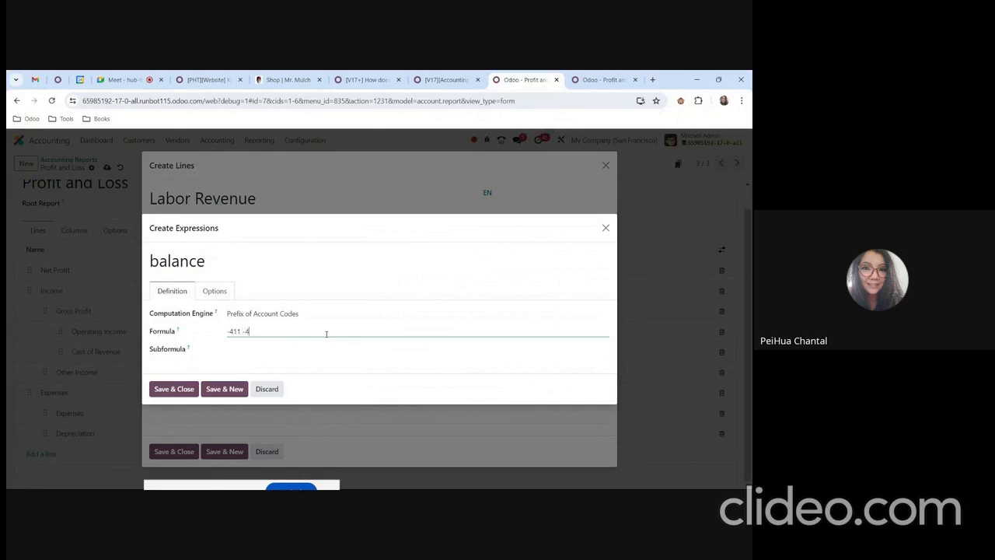
pyautogui.hotkey('alt', 's')
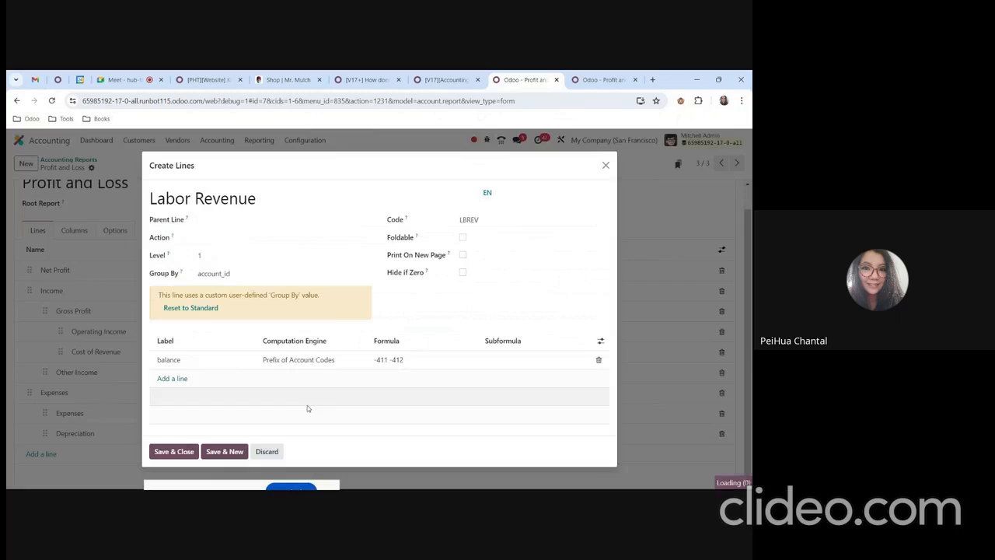
pyautogui.click(604, 80)
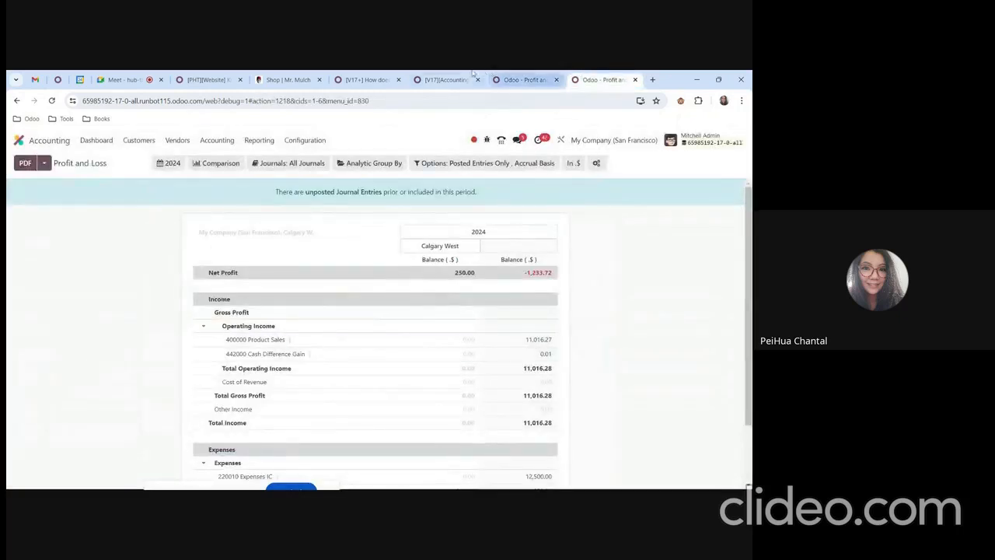
pyautogui.click(448, 80)
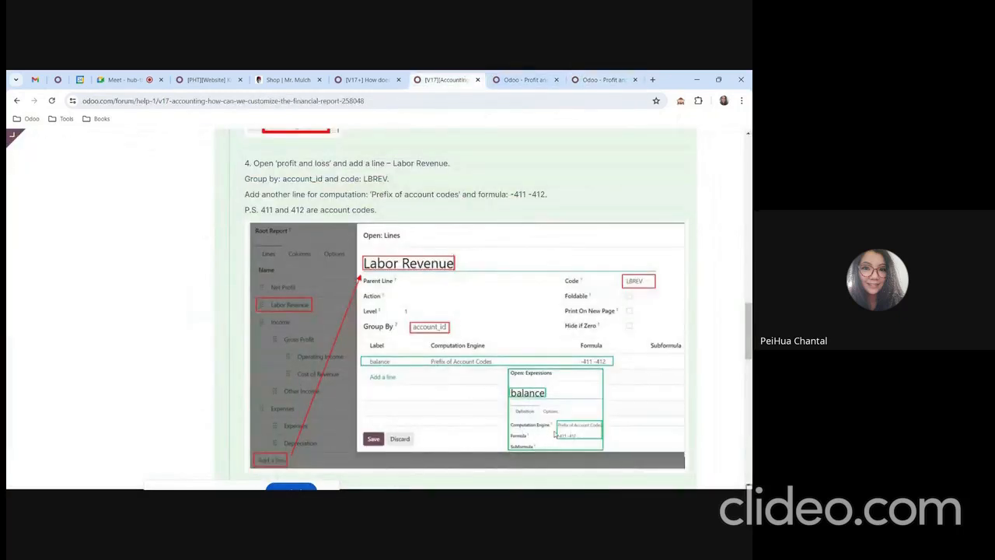
# Move the Labor Revenue line under Income, above Gross Profit, and save the Profit and Loss report.
pyautogui.click(528, 80)
pyautogui.click(184, 452)
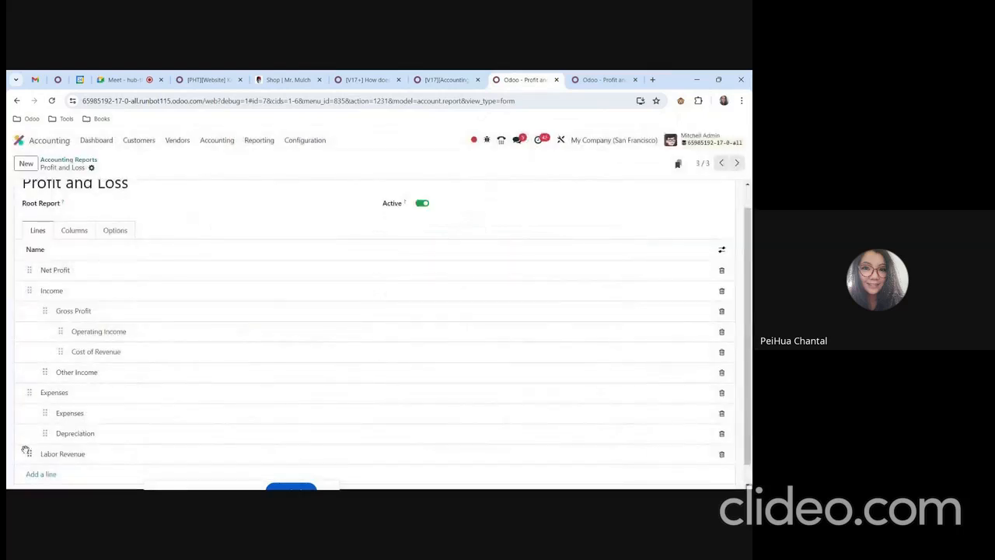
pyautogui.moveTo(27, 454); pyautogui.dragTo(31, 253)
pyautogui.moveTo(45, 290); pyautogui.dragTo(62, 325)
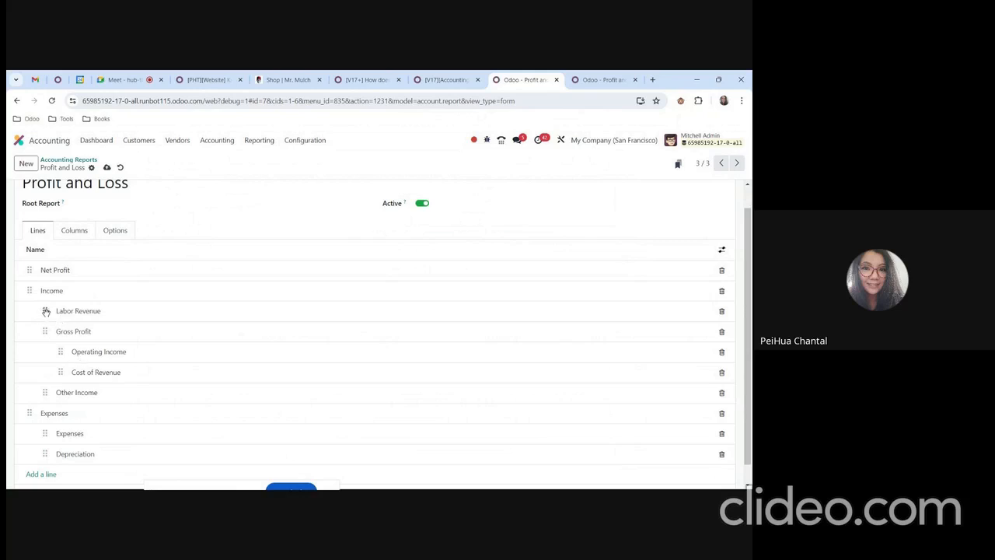
pyautogui.scroll(-1, 81, 487)
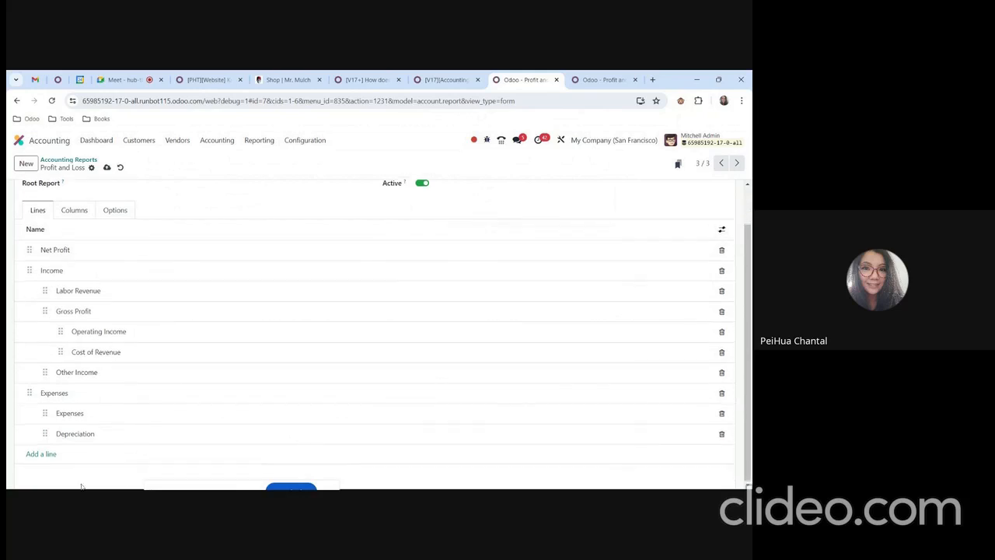
pyautogui.click(105, 168)
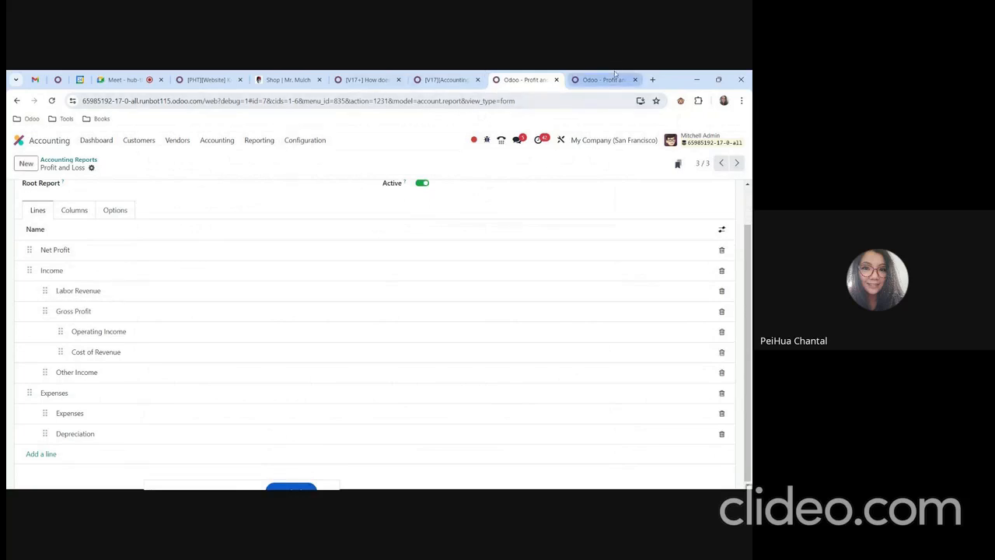
# Read the forum guide's Workflow section for the amounts to post on accounts 411 and 412.
pyautogui.click(443, 80)
pyautogui.scroll(-5, 429, 321)
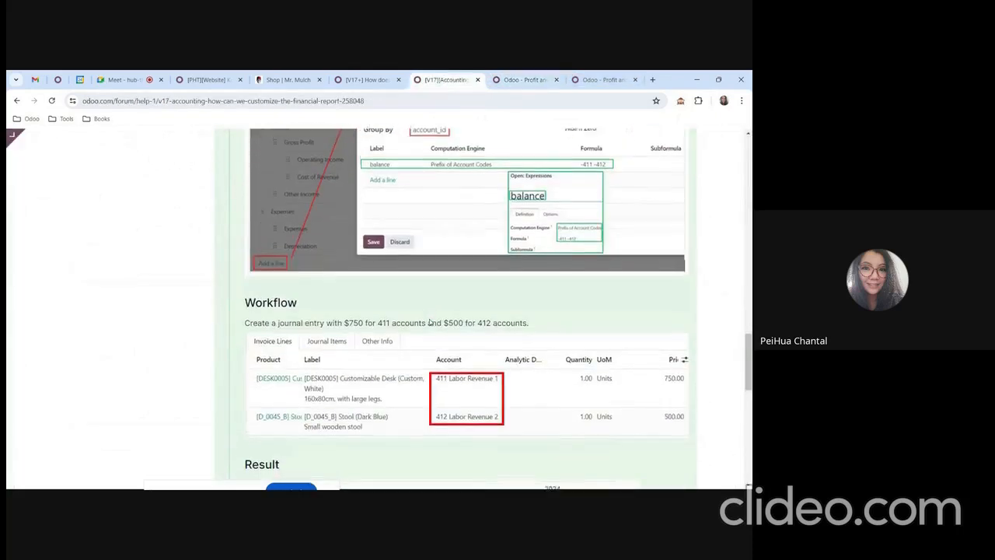
pyautogui.scroll(-1, 430, 322)
pyautogui.moveTo(258, 277); pyautogui.dragTo(430, 289)
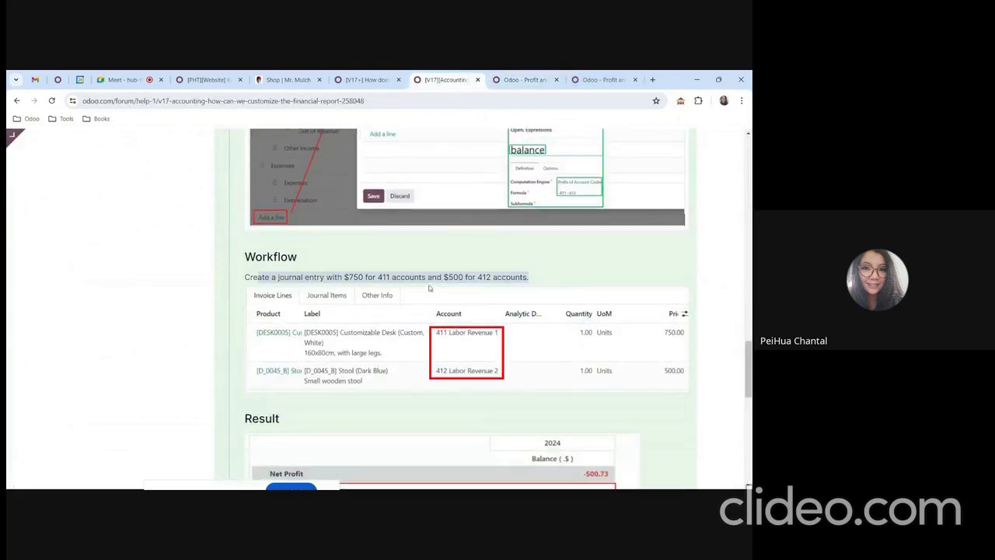
pyautogui.click(530, 288)
pyautogui.moveTo(332, 278); pyautogui.dragTo(369, 277)
pyautogui.click(466, 270)
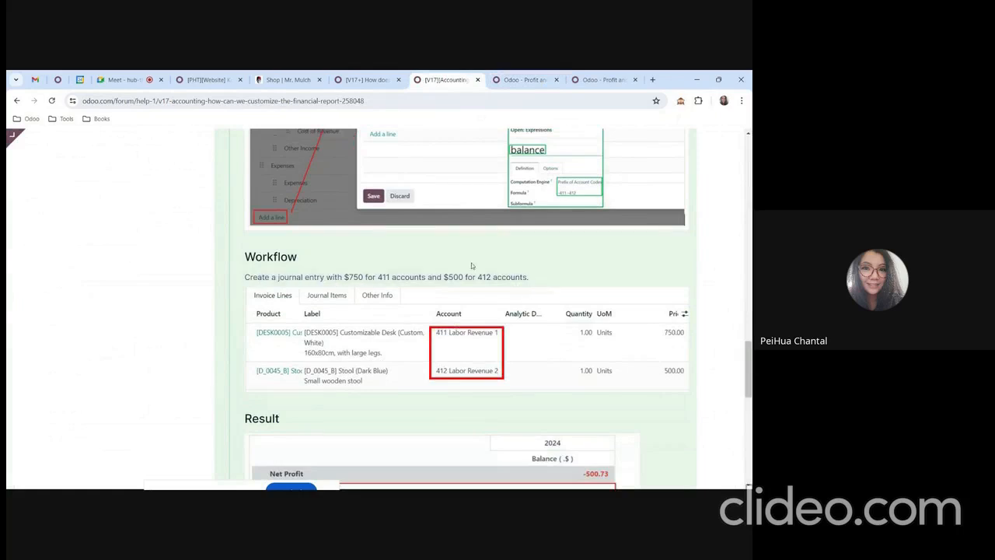
pyautogui.click(525, 80)
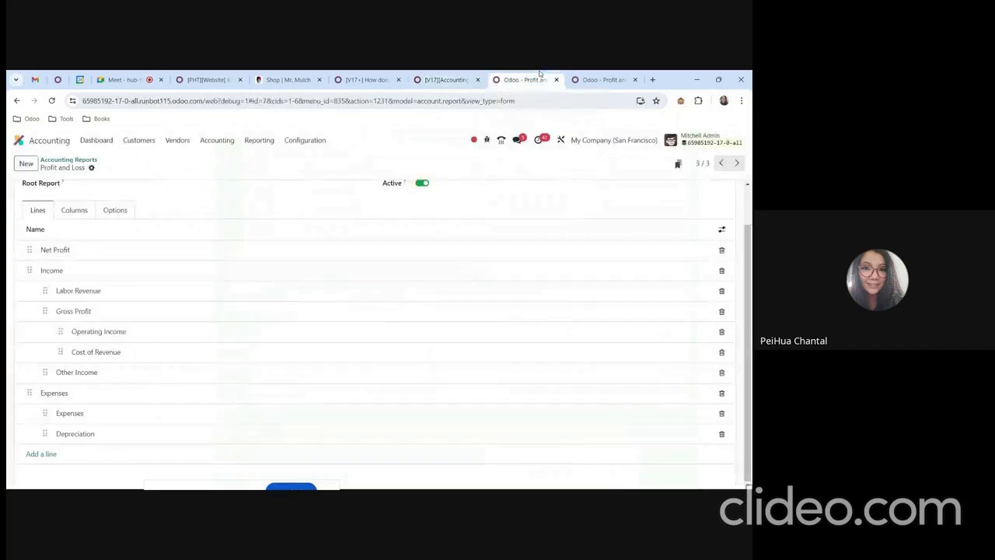
pyautogui.click(230, 147)
pyautogui.click(244, 182)
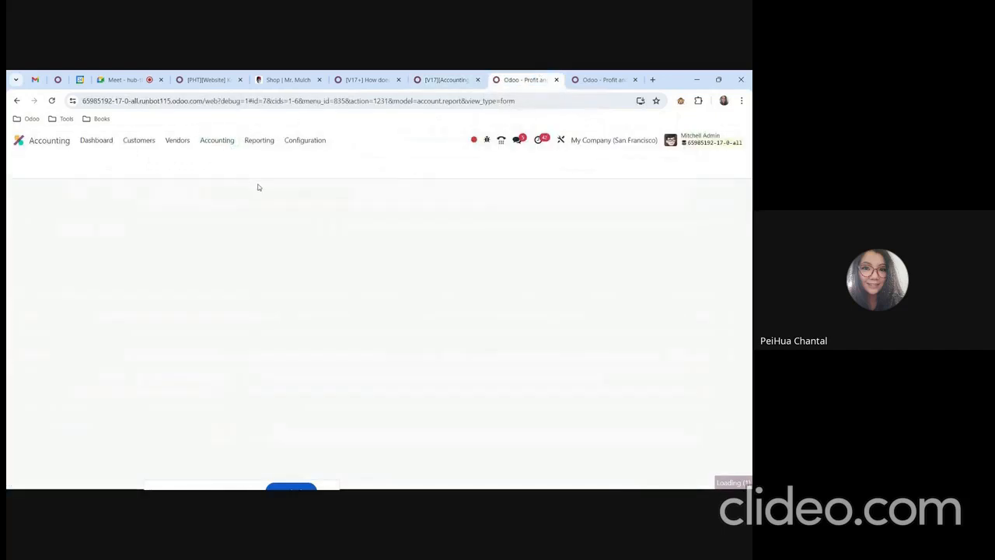
pyautogui.click(26, 167)
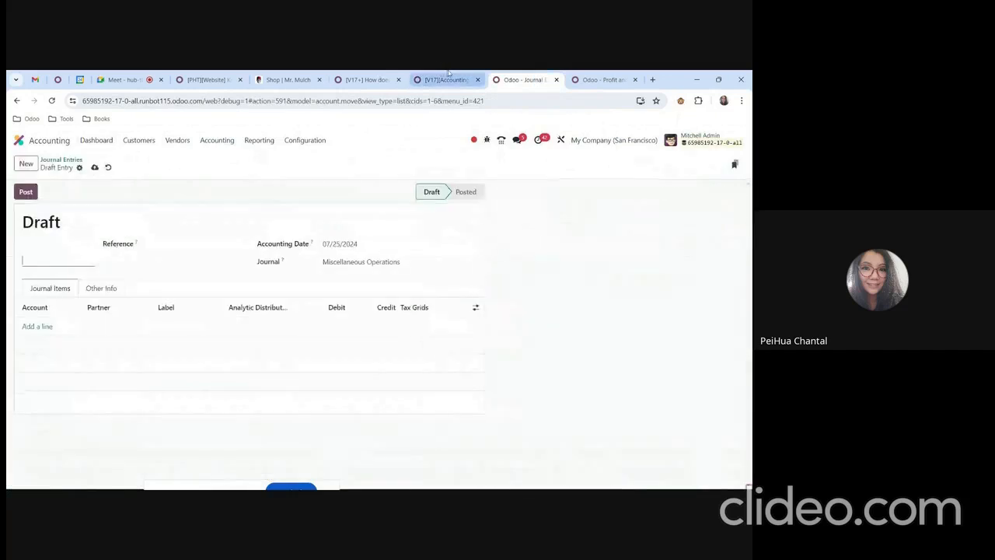
pyautogui.click(447, 77)
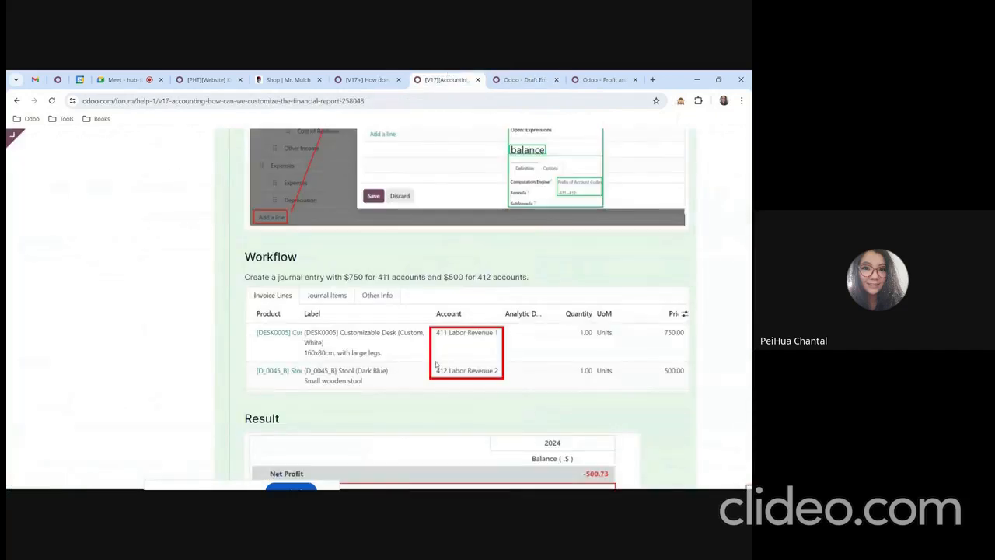
pyautogui.click(526, 79)
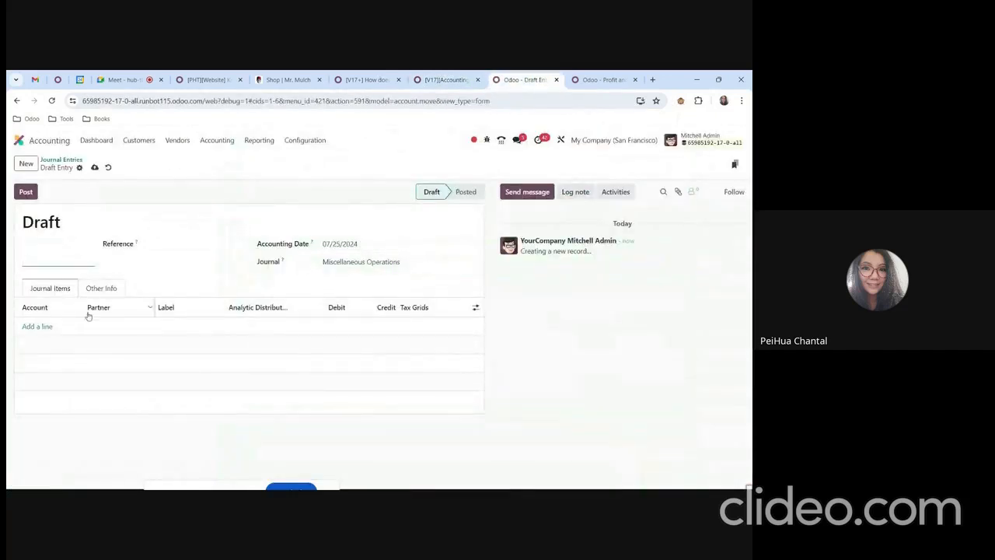
pyautogui.click(42, 329)
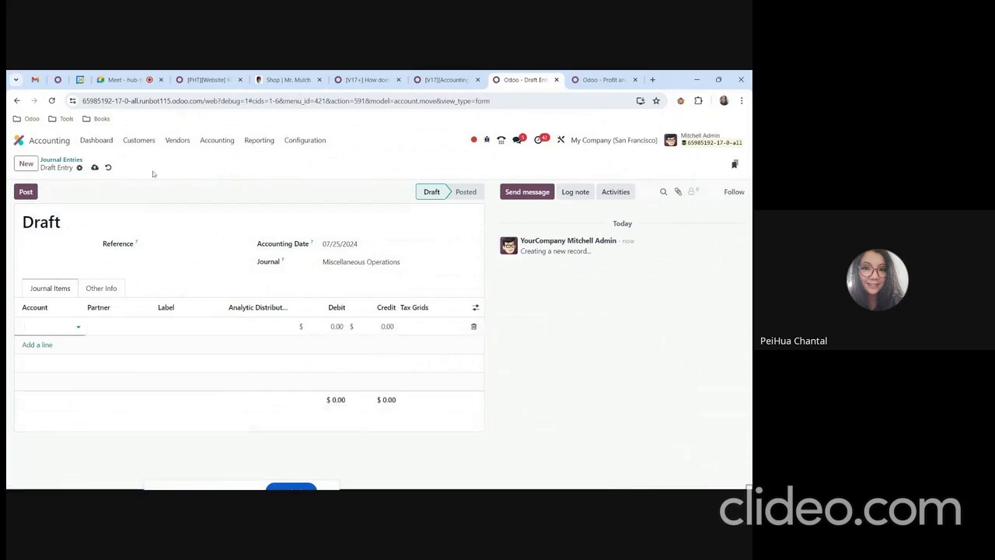
pyautogui.click(217, 140)
# Create a new customer invoice for Wood Corner.
pyautogui.moveTo(138, 141)
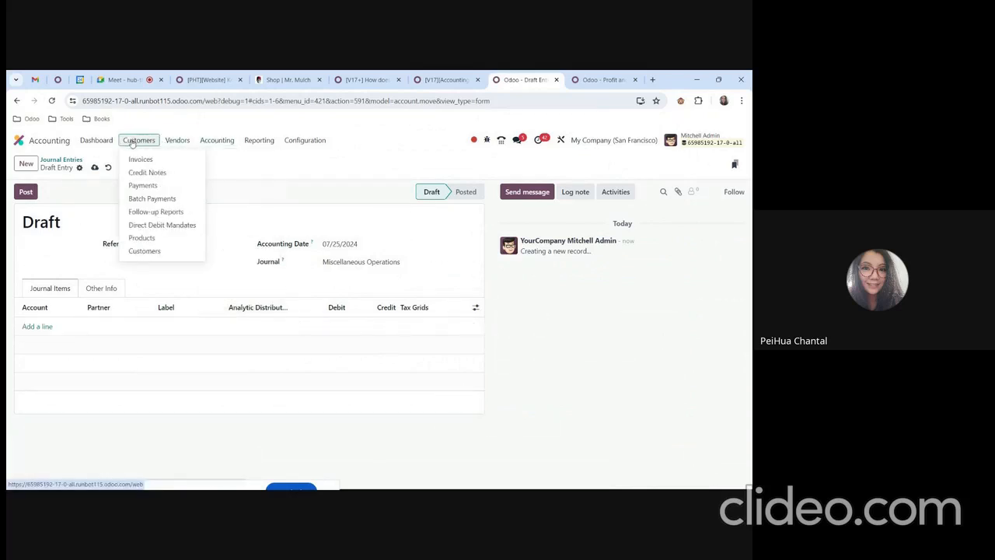
pyautogui.click(136, 159)
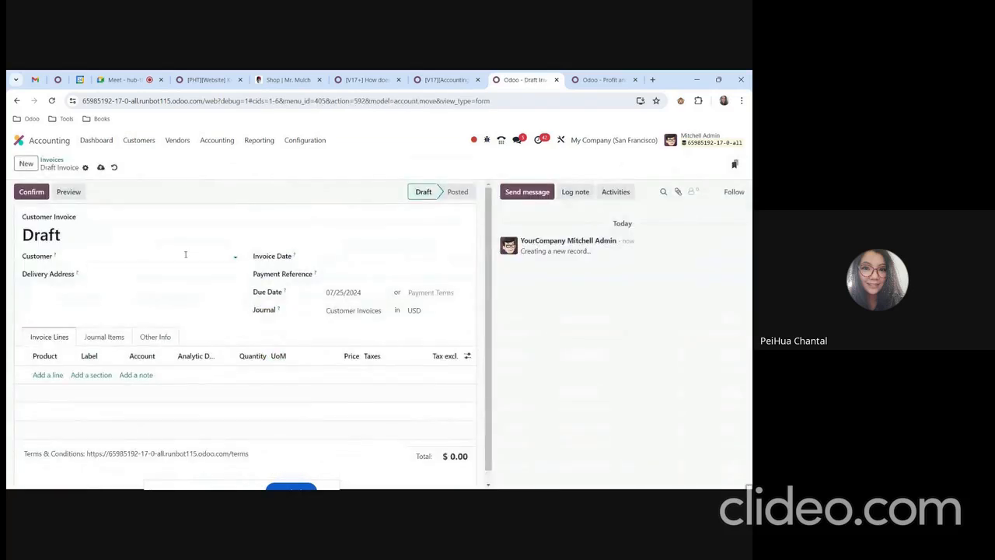
pyautogui.click(186, 255)
pyautogui.click(153, 327)
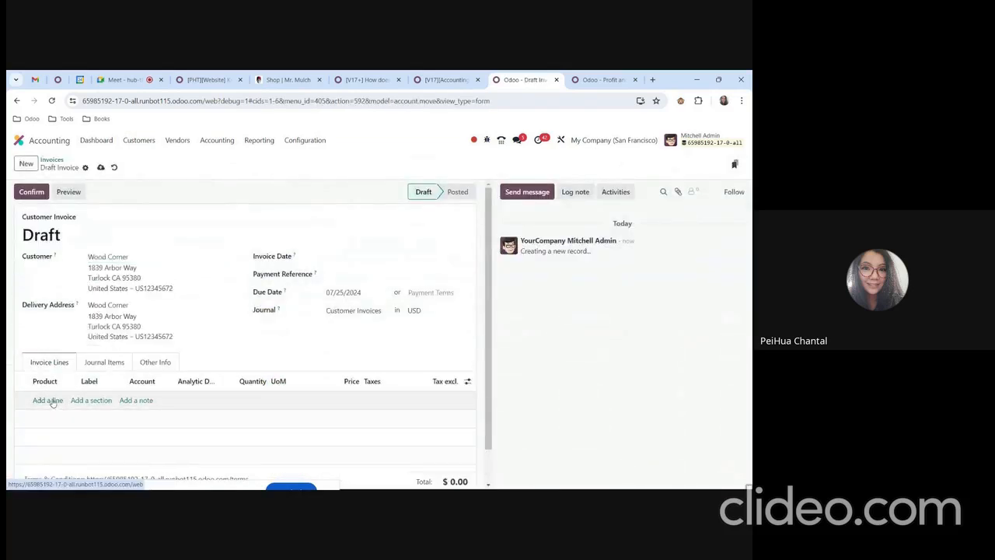
# Add an invoice line labelled Test with a price of 750.
pyautogui.click(48, 401)
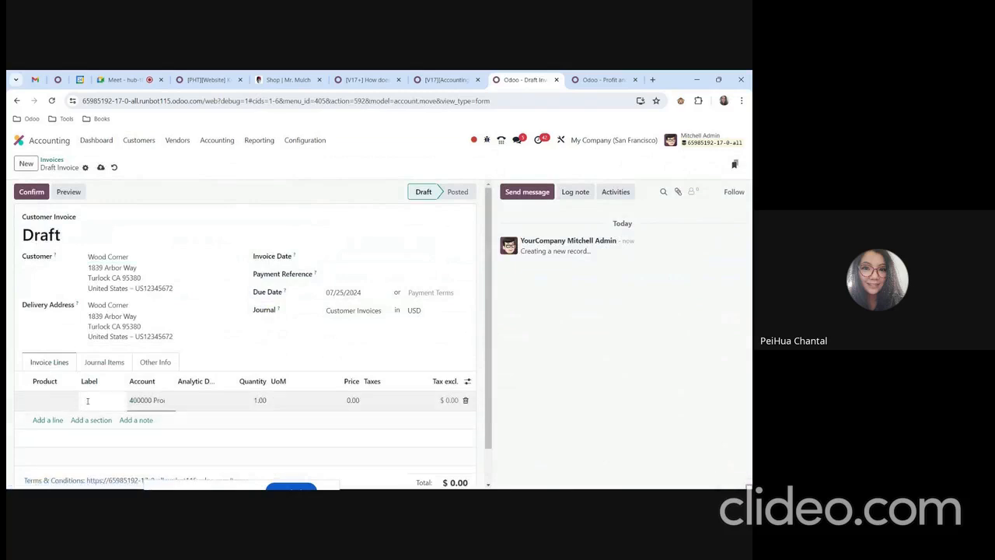
pyautogui.write('Test')
pyautogui.press('Tab')
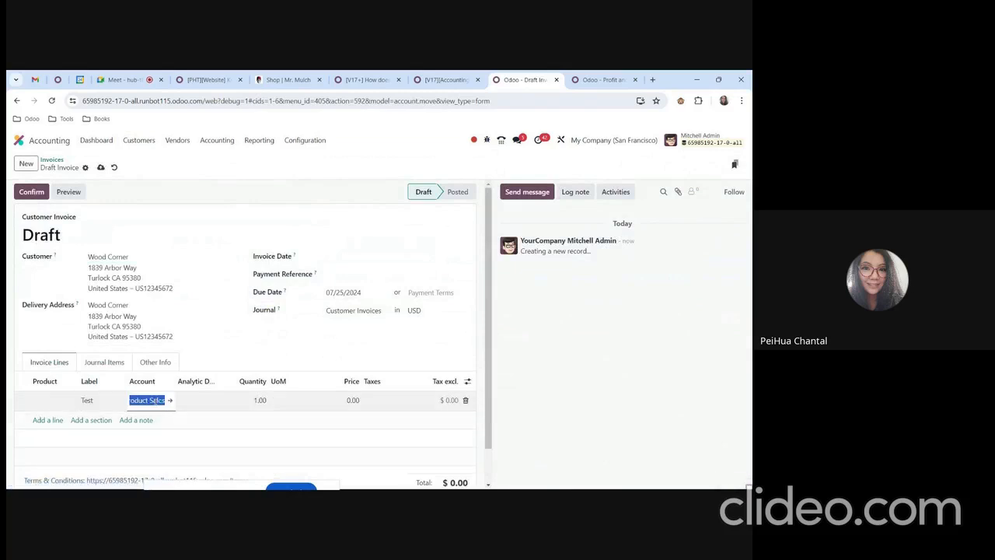
pyautogui.write('400')
pyautogui.click(355, 402)
pyautogui.write('75')
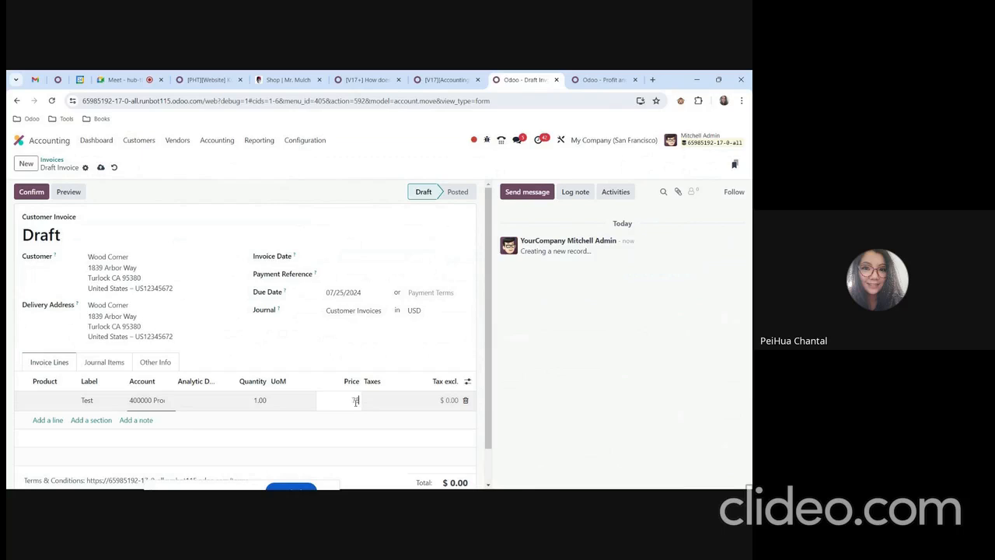
pyautogui.write('0')
# Add a second invoice line labelled Test2.
pyautogui.click(48, 420)
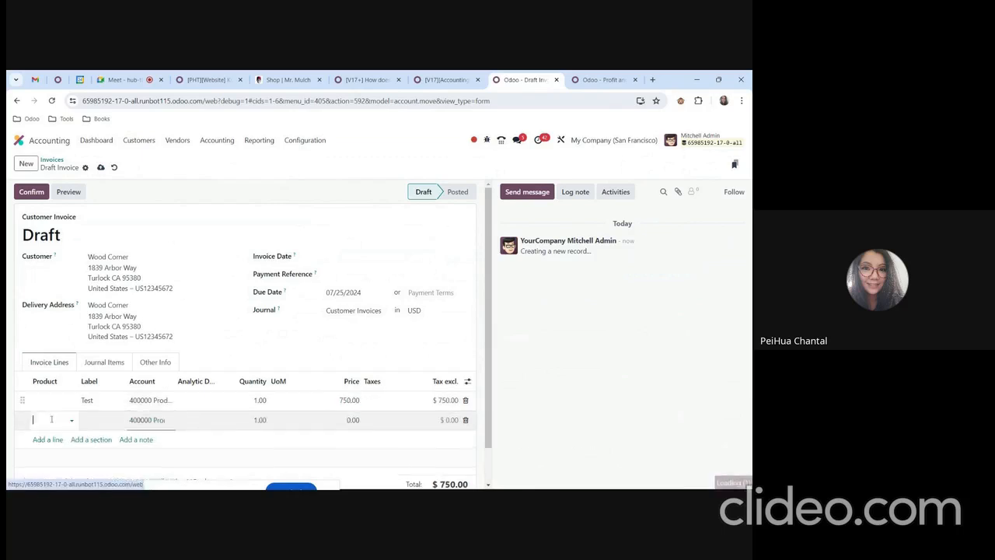
pyautogui.click(101, 419)
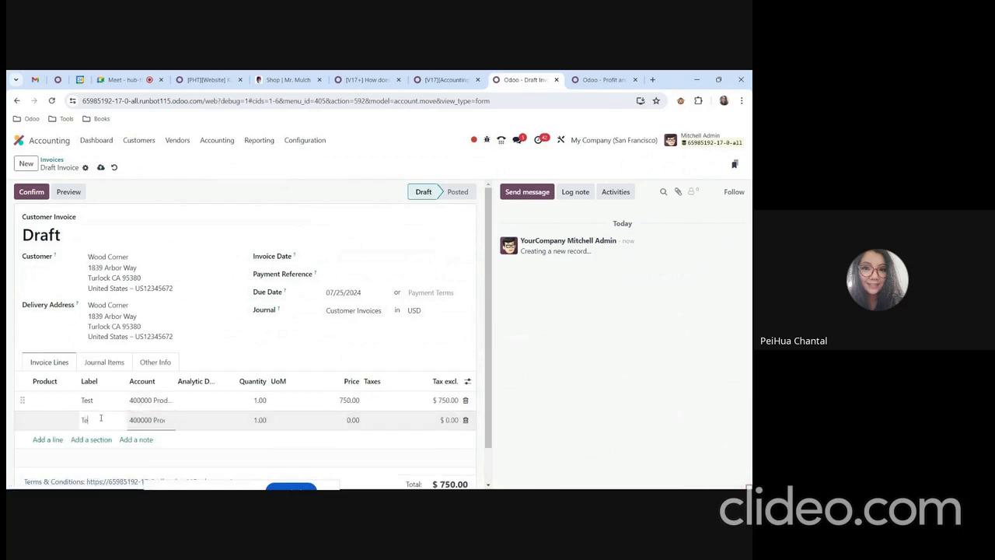
pyautogui.write('Test2')
# Assign account 411 Labor Revenue 1 to the Test line and account 412 to the Test2 line.
pyautogui.click(135, 402)
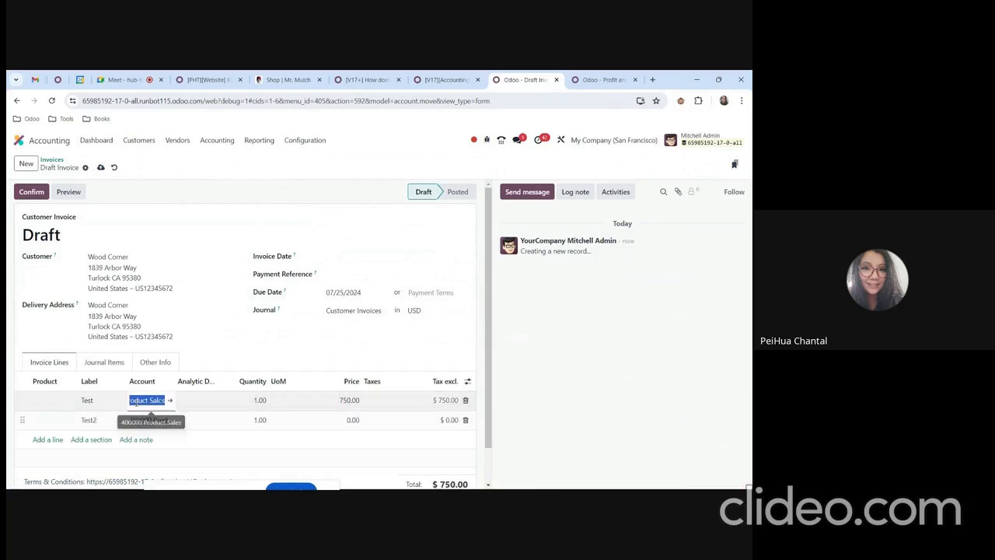
pyautogui.write('411')
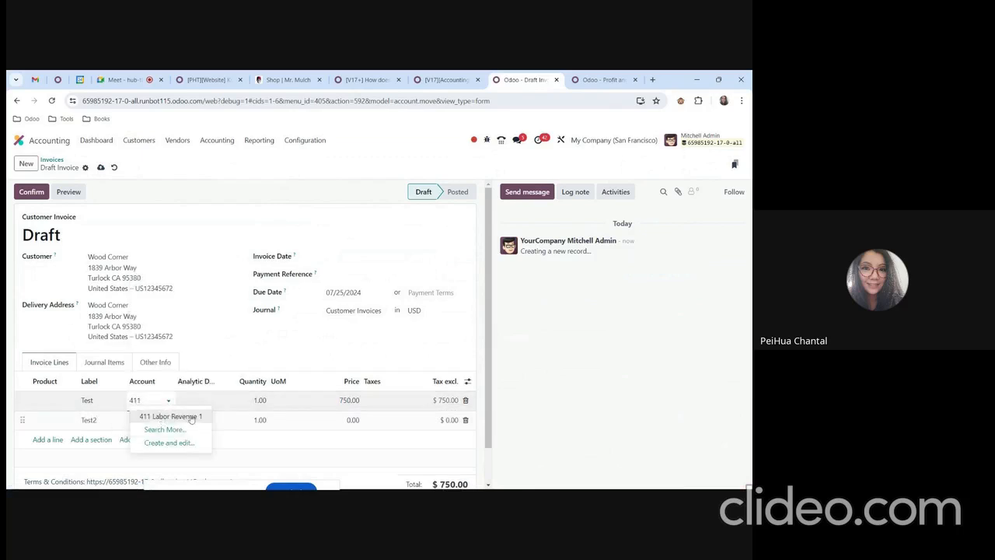
pyautogui.click(153, 421)
pyautogui.click(154, 421)
pyautogui.write('4')
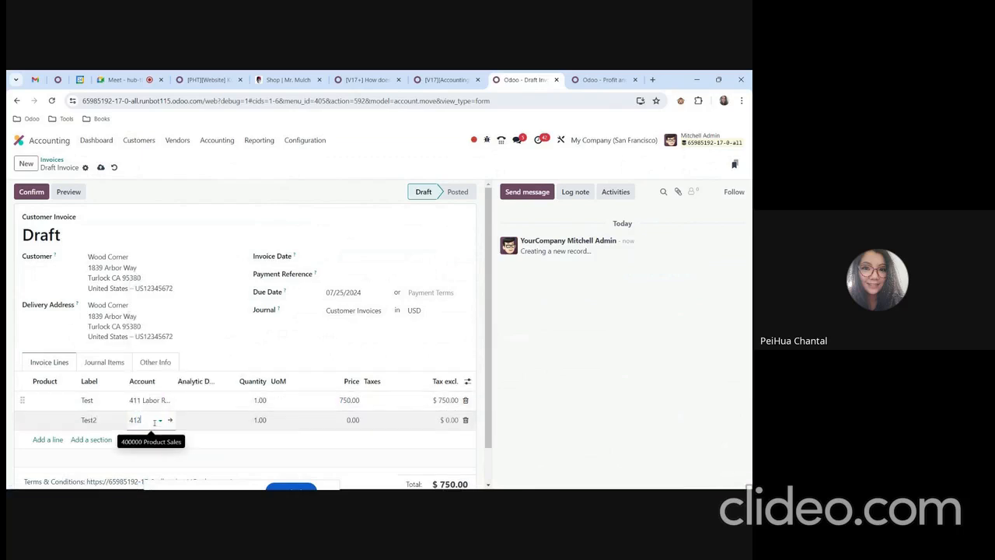
pyautogui.write('12')
pyautogui.click(160, 436)
# Set the price of the Test2 line to 500.
pyautogui.click(351, 420)
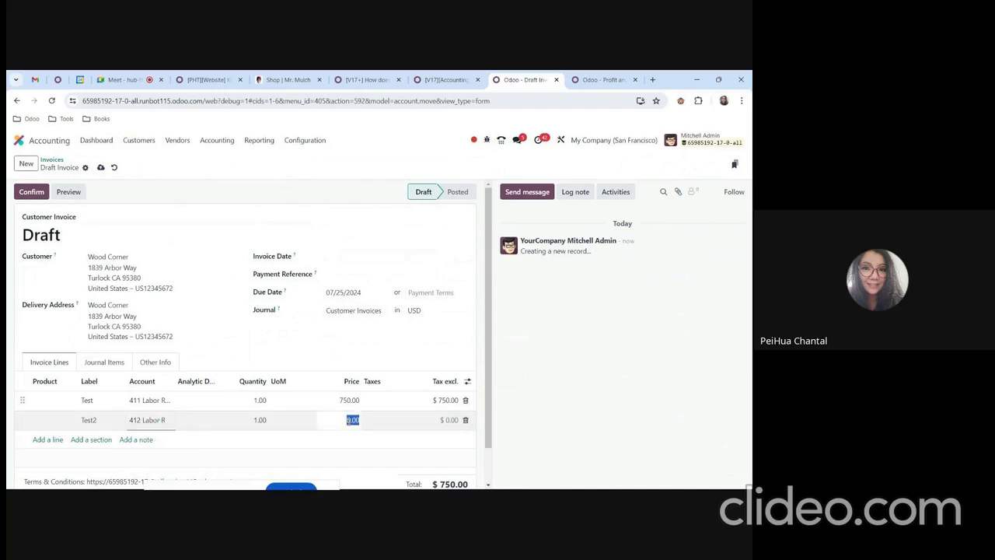
pyautogui.write('500')
pyautogui.click(518, 418)
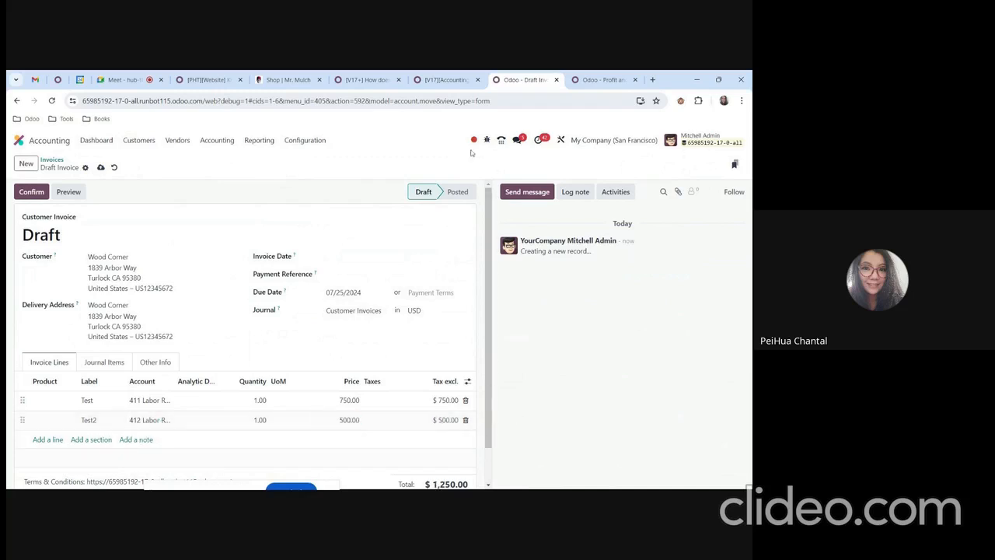
# Compare the invoice's lines and journal items with the forum guide's Workflow example.
pyautogui.click(447, 80)
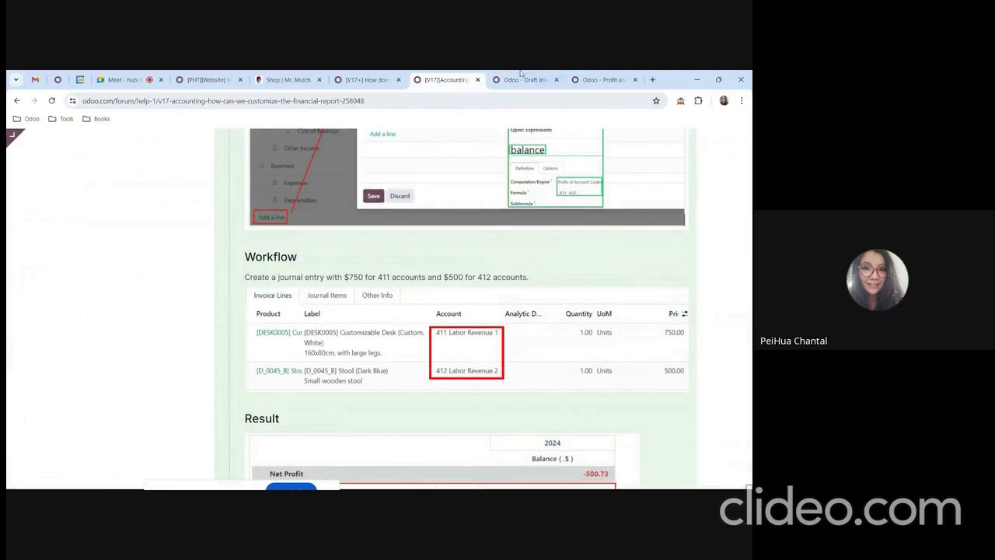
pyautogui.click(522, 76)
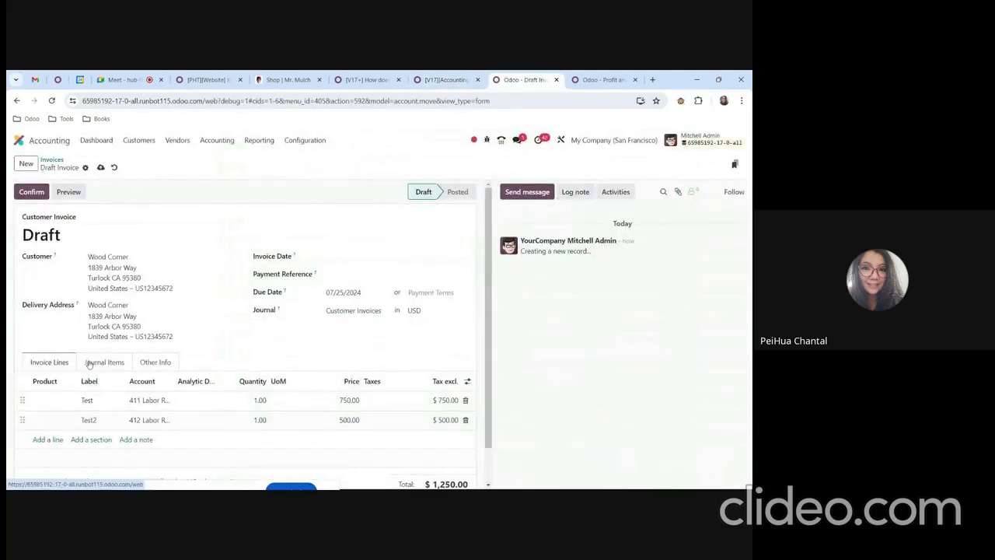
pyautogui.click(104, 364)
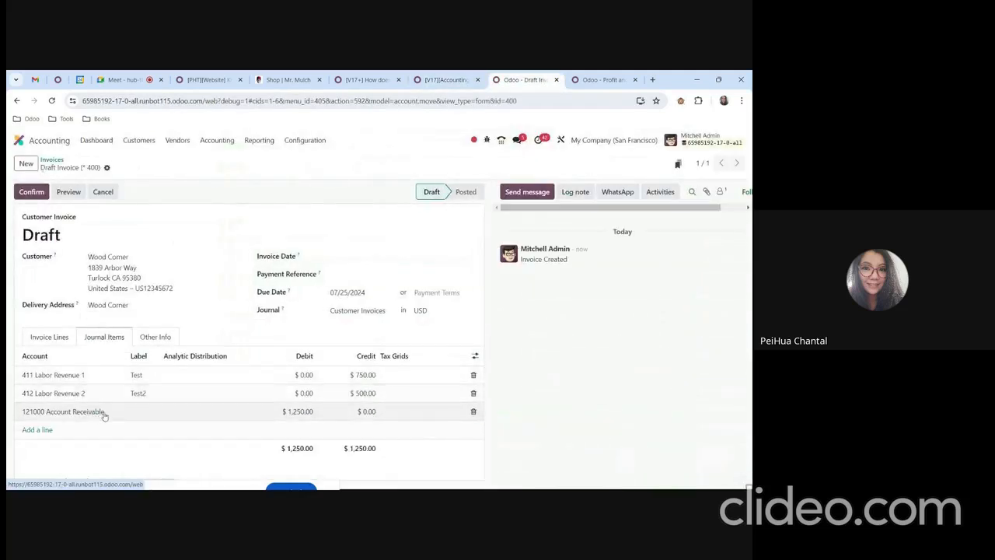
pyautogui.click(51, 339)
pyautogui.click(447, 79)
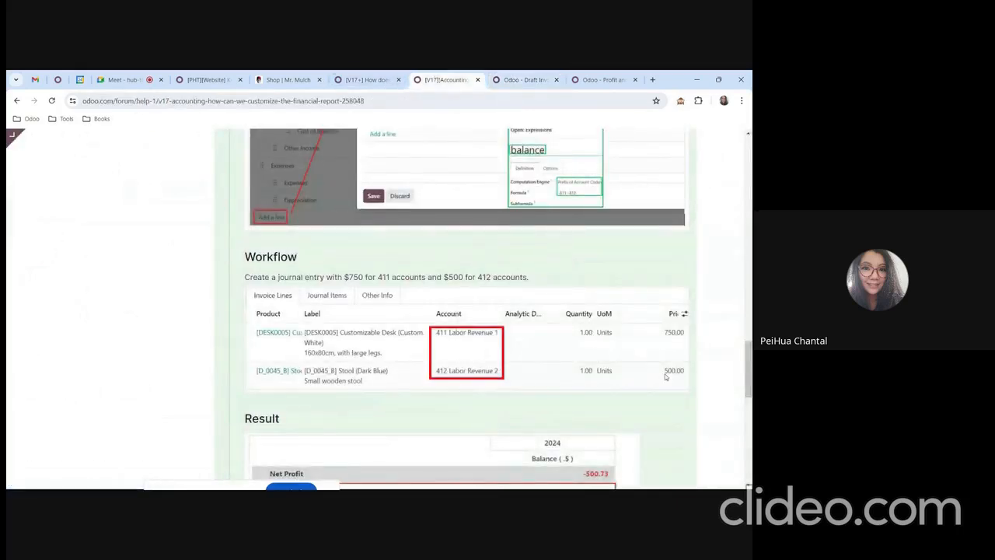
# Confirm the invoice and open the Profit and Loss report to review the Labor Revenue section.
pyautogui.click(502, 77)
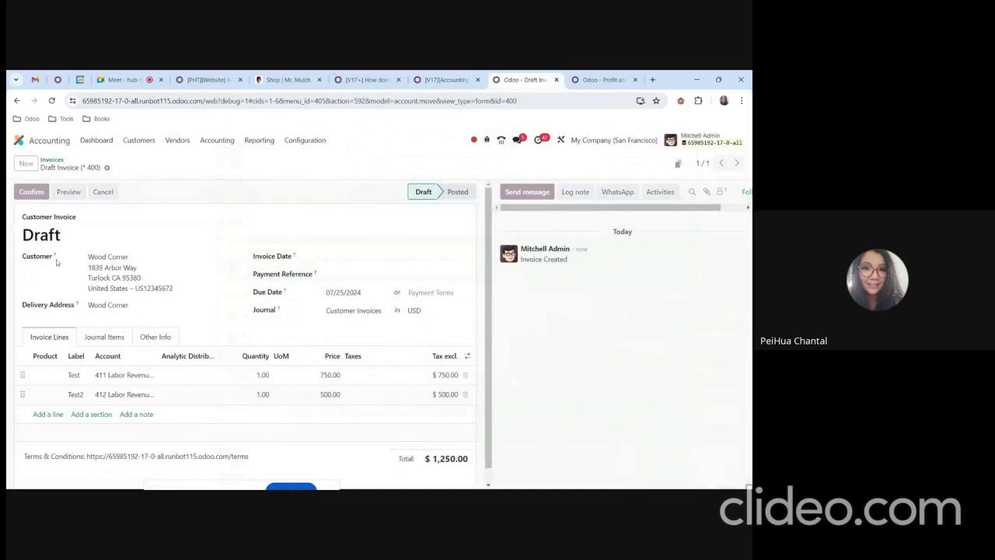
pyautogui.click(257, 142)
pyautogui.click(259, 207)
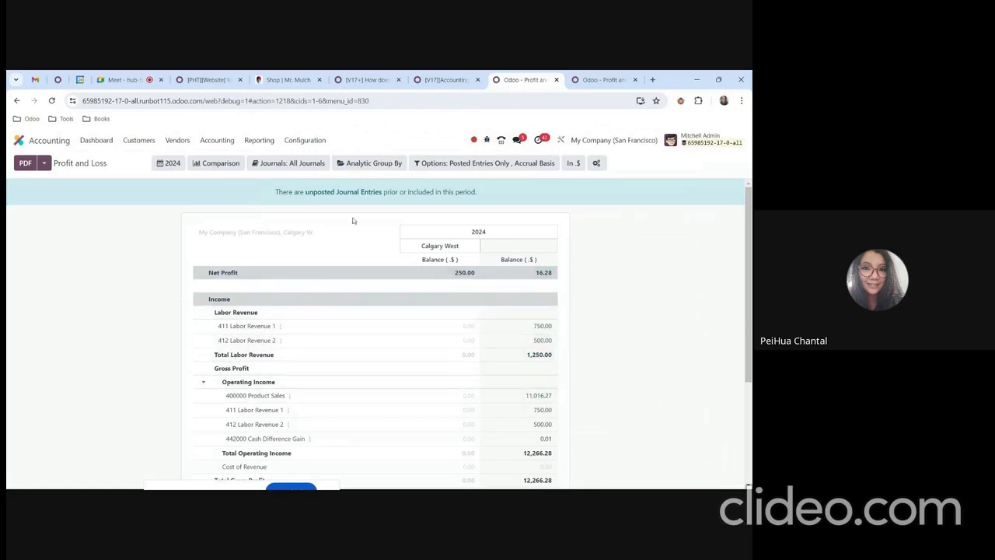
# Search the accounting reports for "pro", then open the Profit and Loss report's Labor Revenue line to review its setup.
pyautogui.click(300, 141)
pyautogui.scroll(-10, 334, 299)
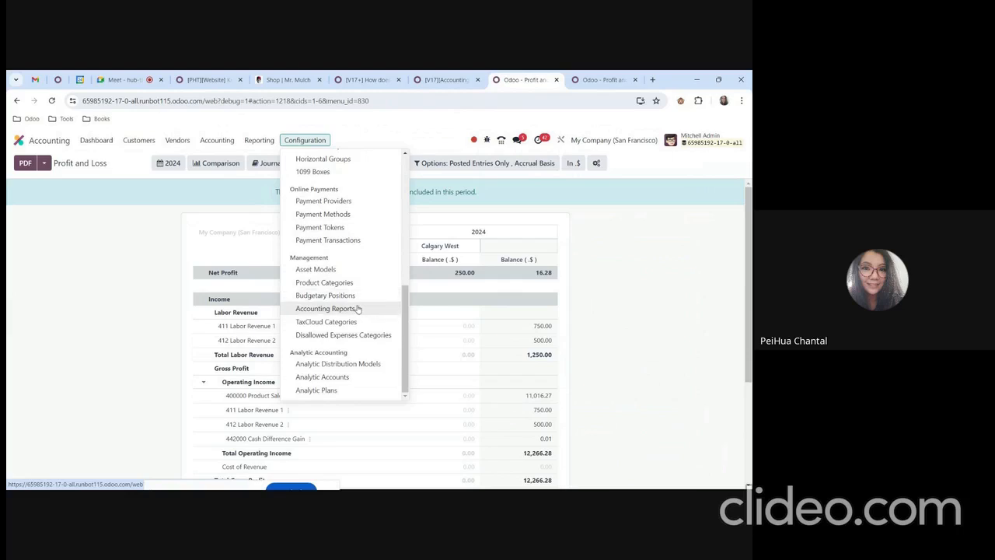
pyautogui.click(343, 309)
pyautogui.write('pro')
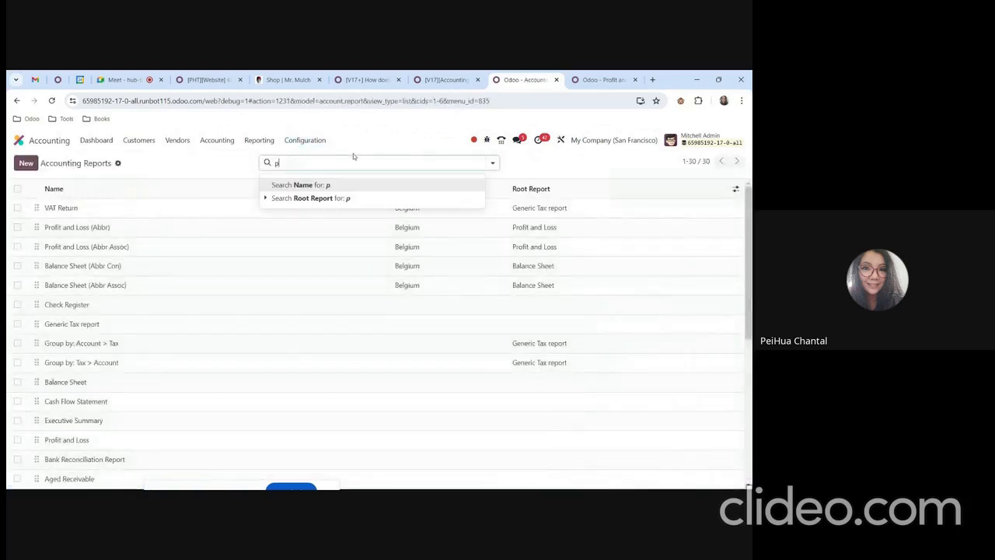
pyautogui.press('Return')
pyautogui.click(263, 253)
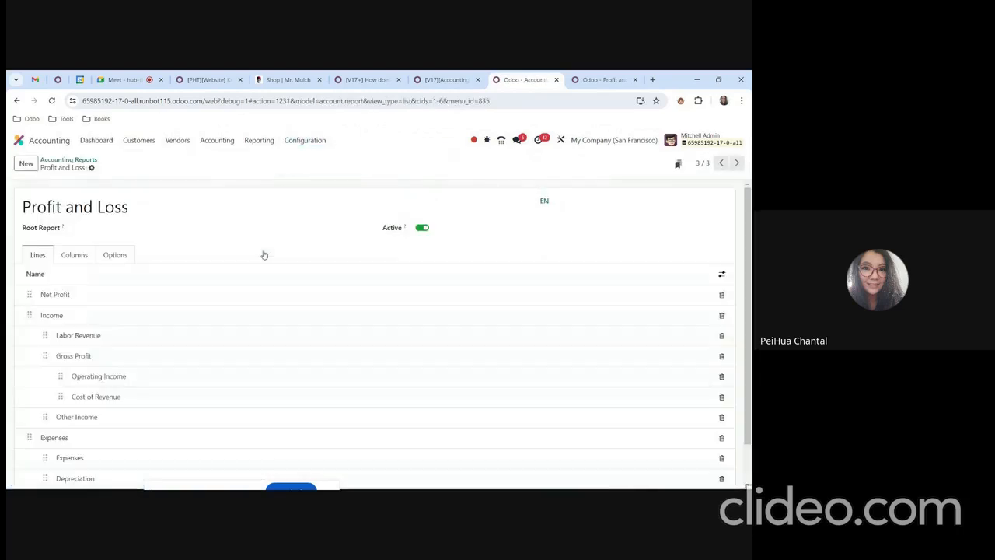
pyautogui.click(133, 344)
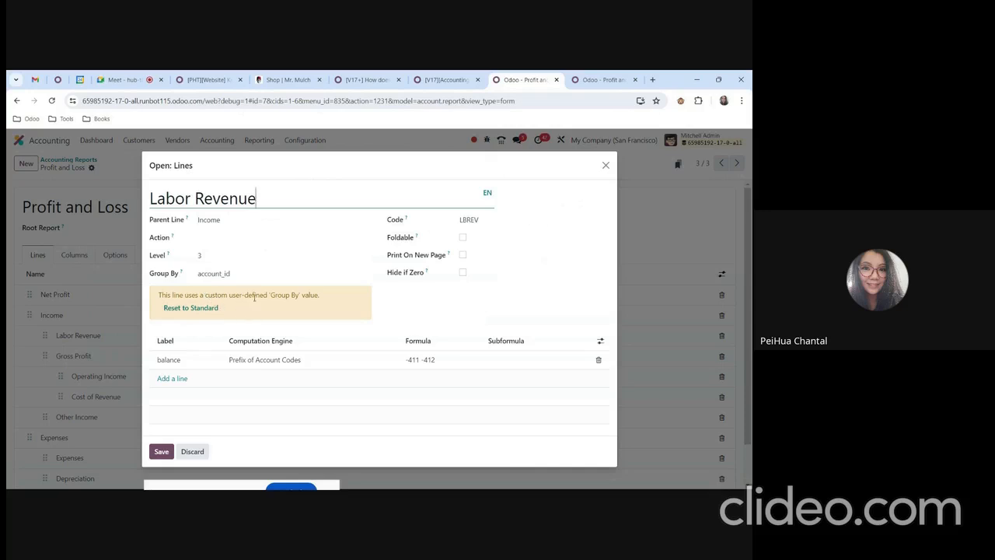
# Examine the forum guide's Result section for the line's expected placement and totals, then return to the Labor Revenue line.
pyautogui.click(467, 77)
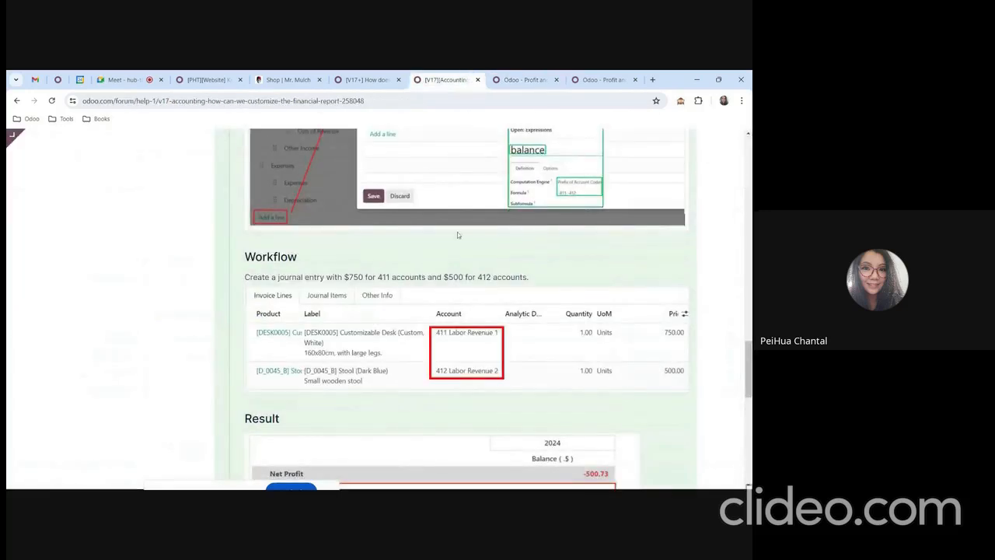
pyautogui.scroll(-3, 480, 342)
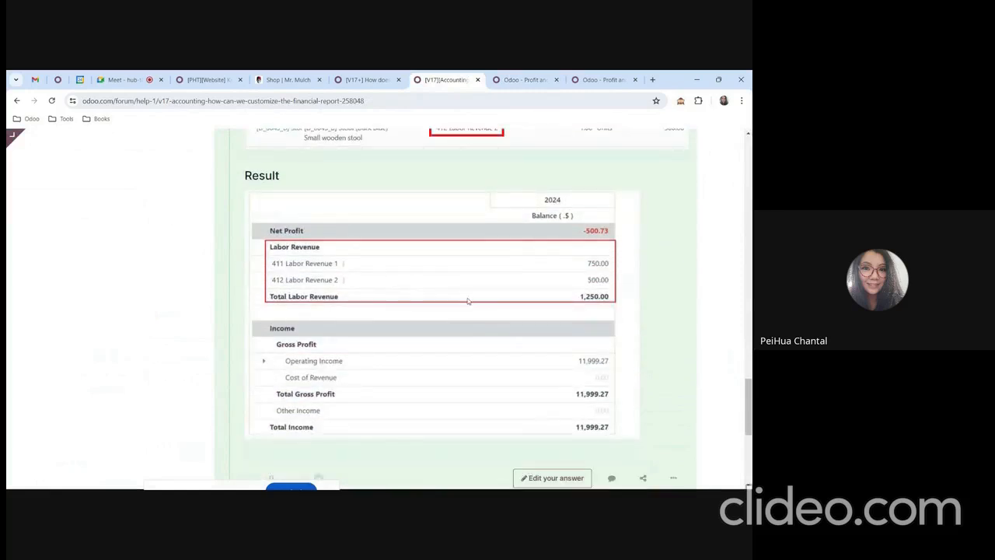
pyautogui.scroll(-3, 478, 303)
pyautogui.scroll(5, 477, 304)
pyautogui.click(546, 78)
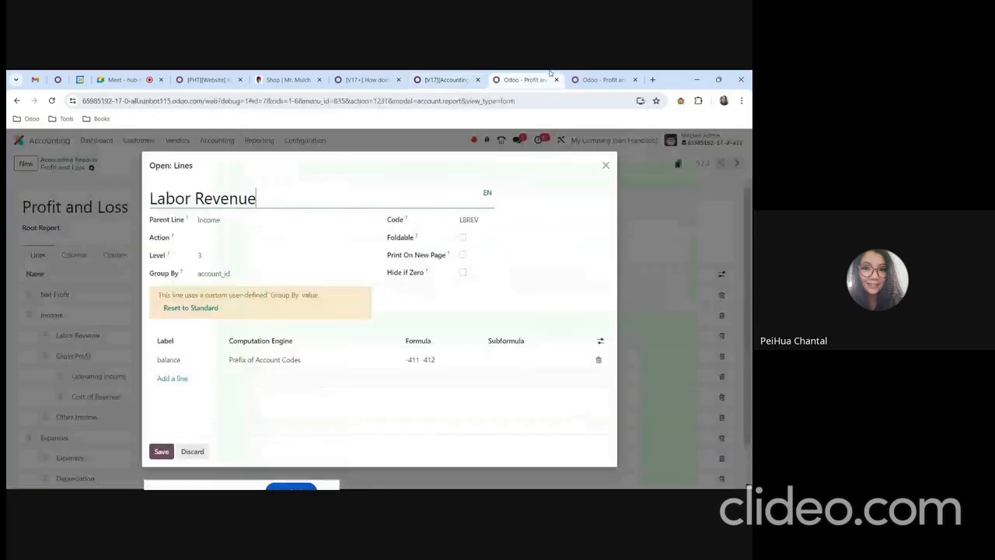